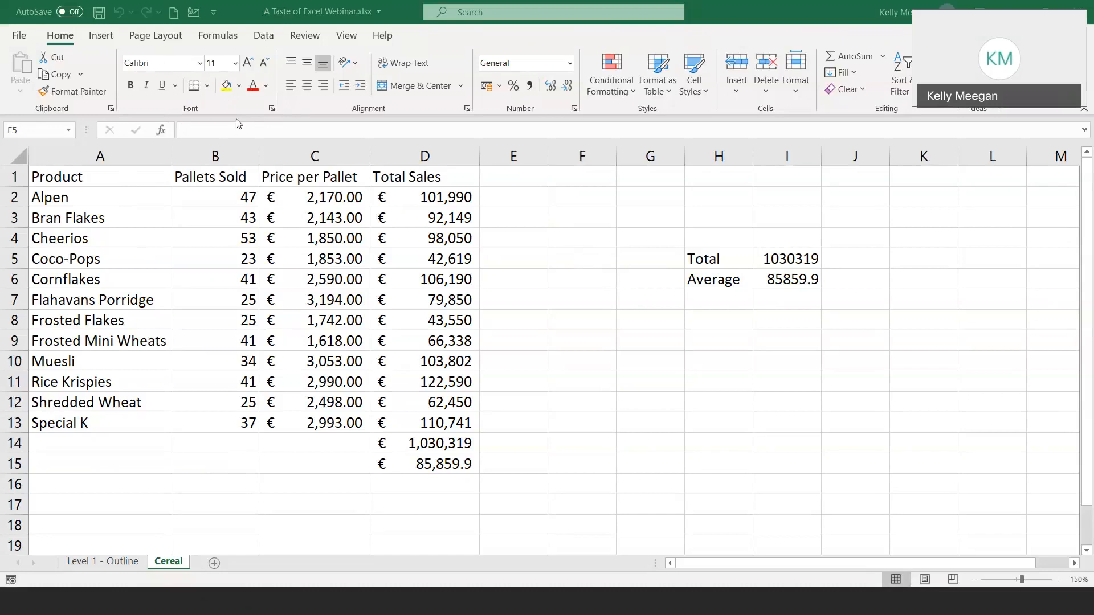
- Fill the Product column range A1:A13 with dark blue and set its text colour to white
{"action": "left_click_drag", "start_coordinate": [134, 178], "coordinate": [117, 426]}
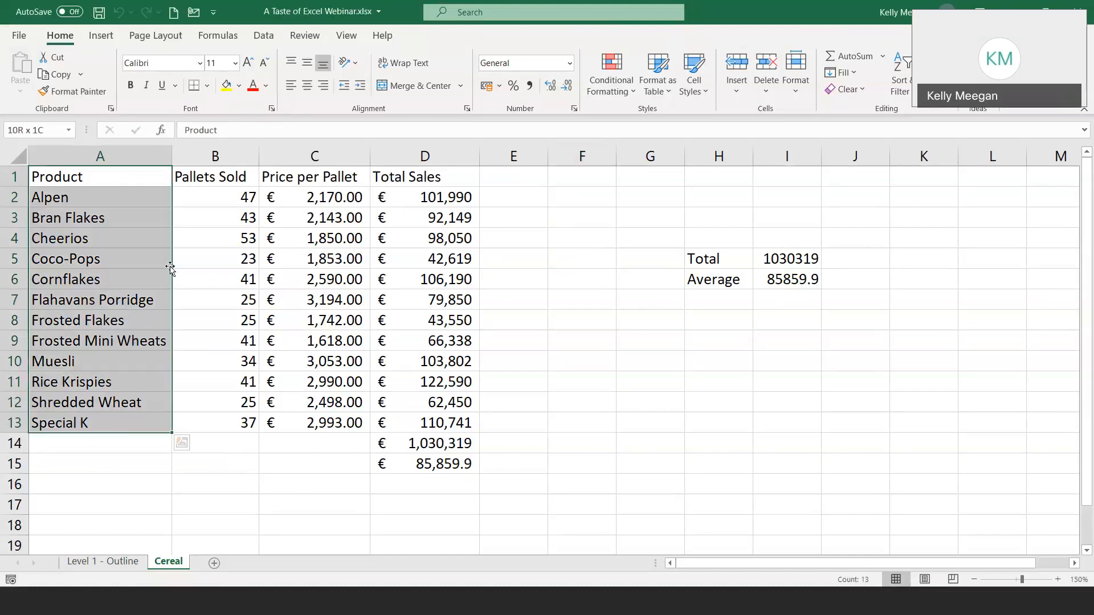
{"action": "left_click", "coordinate": [239, 87]}
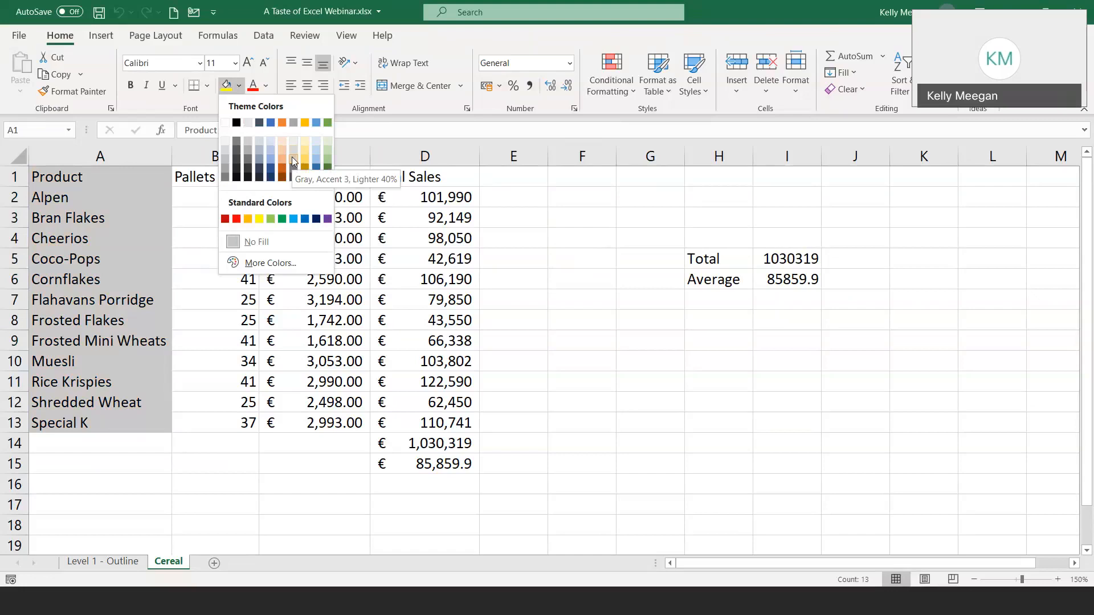
{"action": "left_click", "coordinate": [270, 168]}
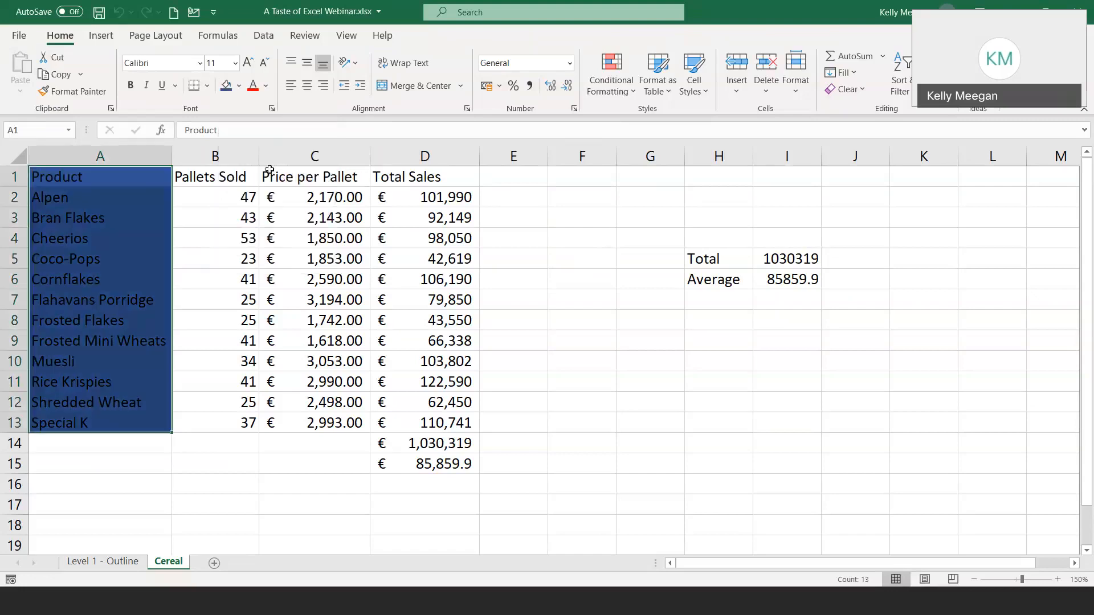
{"action": "left_click", "coordinate": [116, 274]}
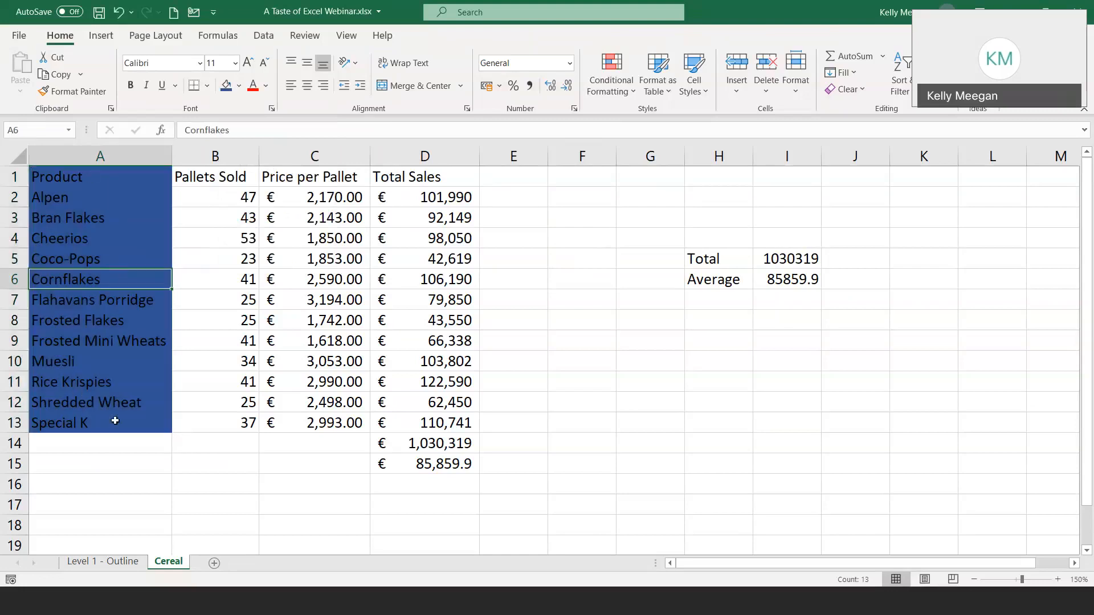
{"action": "mouse_move", "coordinate": [102, 173]}
{"action": "left_mouse_down"}
{"action": "mouse_move", "coordinate": [117, 304]}
{"action": "mouse_move", "coordinate": [84, 424]}
{"action": "left_mouse_up"}
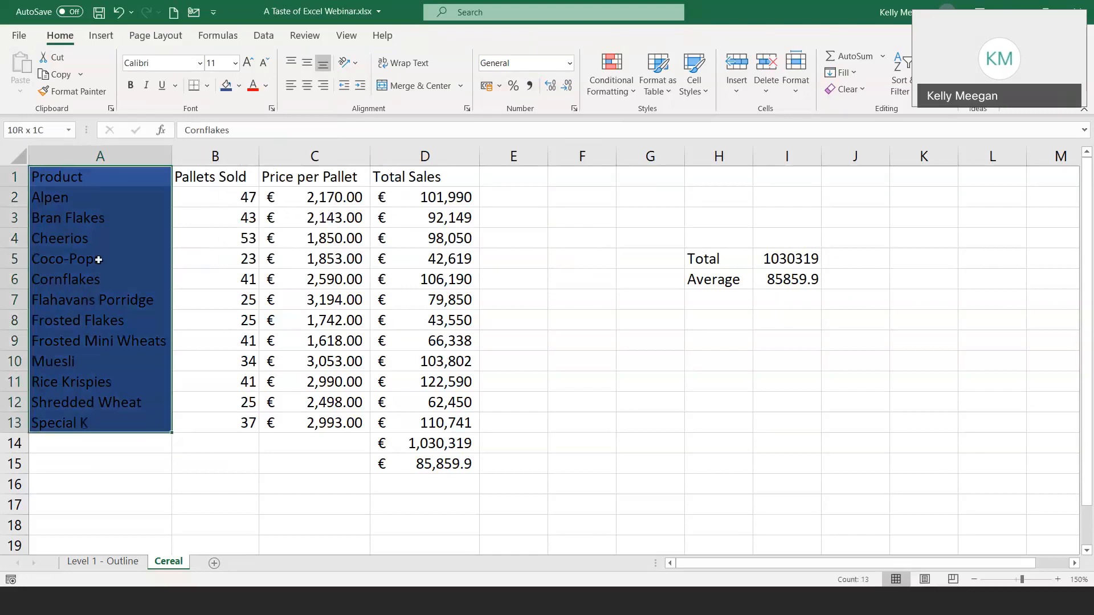
{"action": "left_click", "coordinate": [266, 86]}
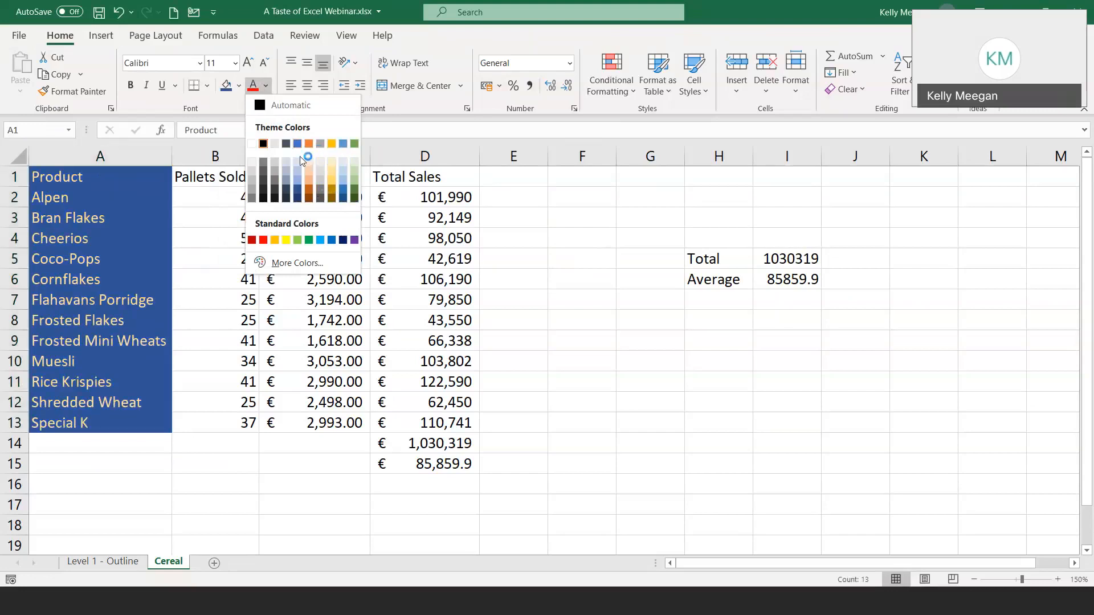
{"action": "left_click", "coordinate": [252, 144]}
- Fill the Pallets Sold range B1:B13 with the lightest green theme colour
{"action": "left_click_drag", "start_coordinate": [225, 177], "coordinate": [223, 423]}
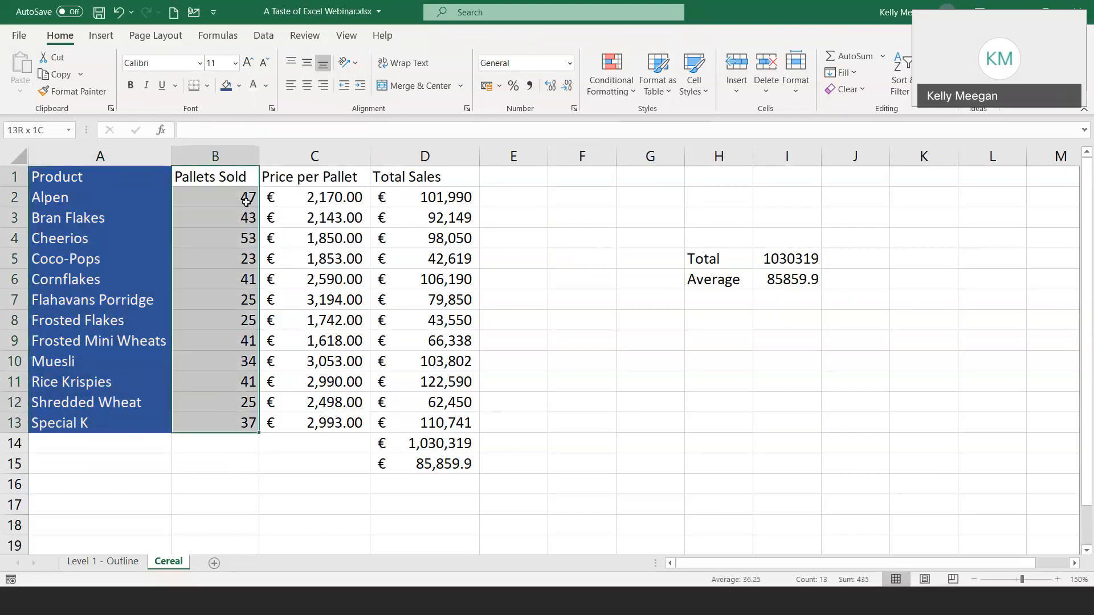
{"action": "left_click", "coordinate": [239, 88]}
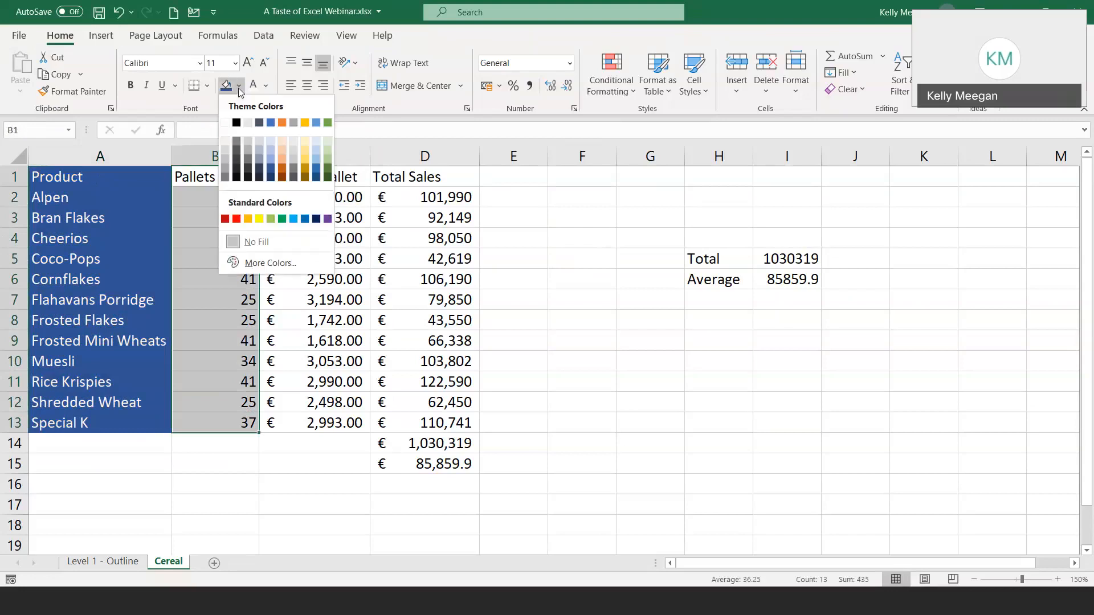
{"action": "left_click", "coordinate": [327, 141]}
- Fill the Price per Pallet range C1:C13 with the lightest gray theme colour
{"action": "left_click", "coordinate": [306, 177]}
{"action": "left_click_drag", "start_coordinate": [306, 177], "coordinate": [314, 423]}
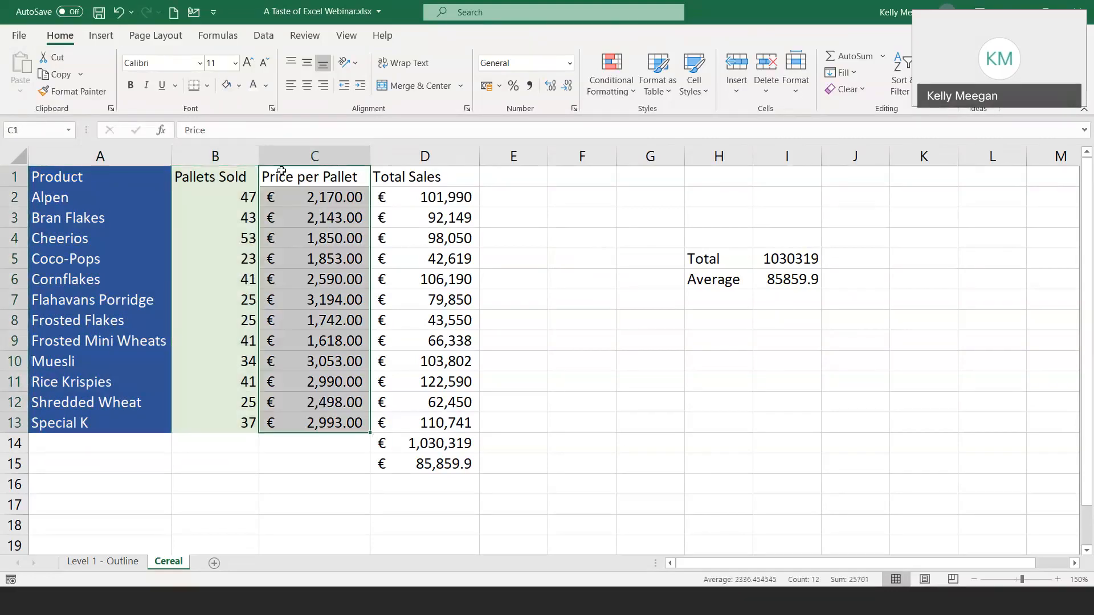
{"action": "left_click", "coordinate": [239, 87]}
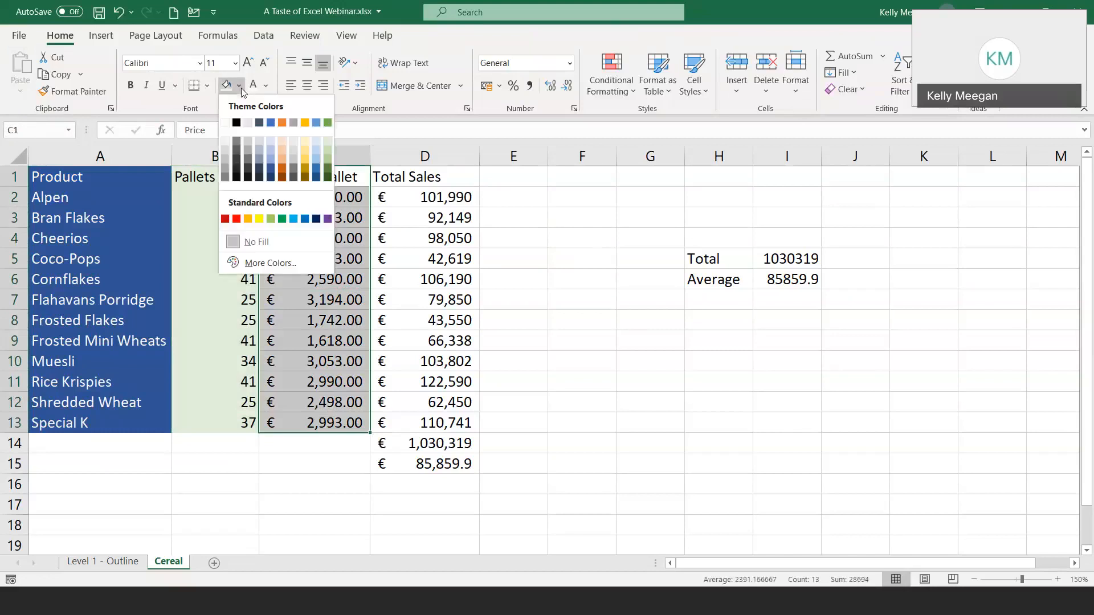
{"action": "left_click", "coordinate": [296, 141]}
{"action": "left_click", "coordinate": [342, 279]}
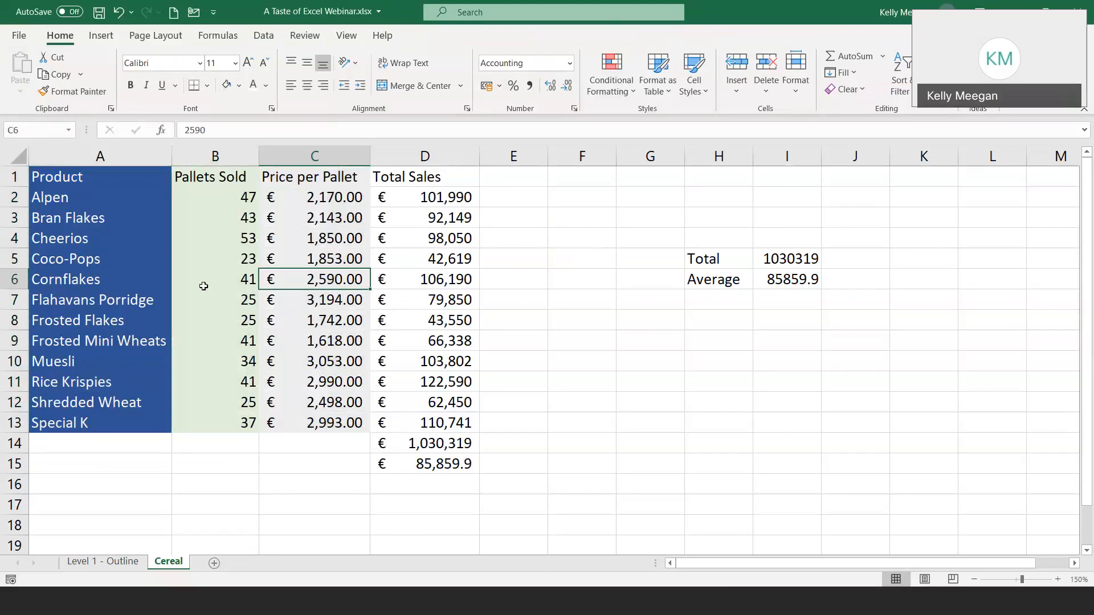
- Remove the background colours from the range A1:E15 with No Fill
{"action": "left_click_drag", "start_coordinate": [105, 177], "coordinate": [490, 467]}
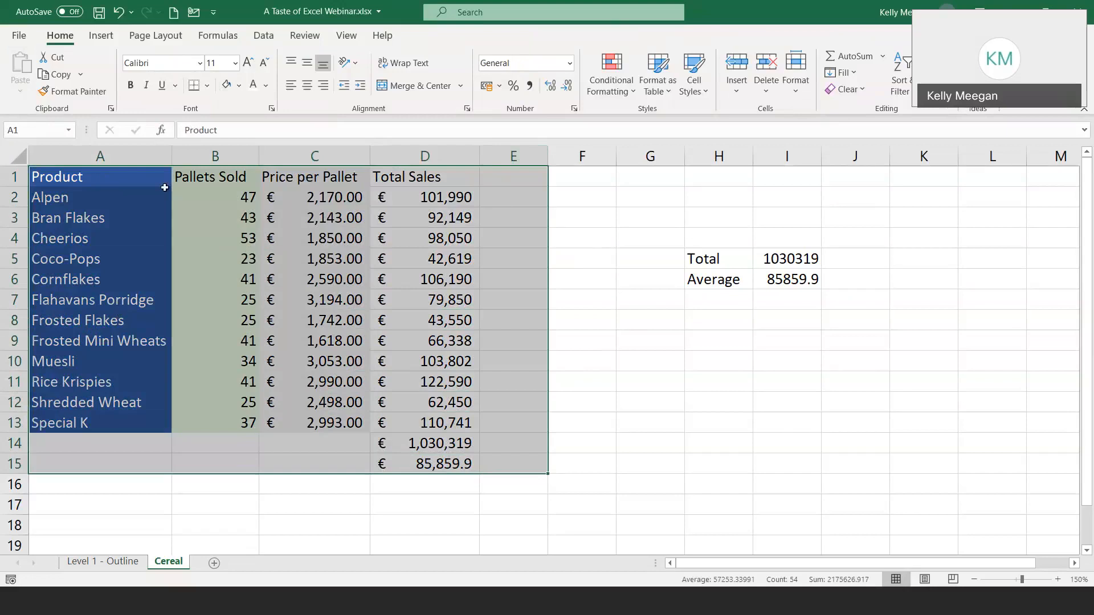
{"action": "left_click", "coordinate": [239, 85]}
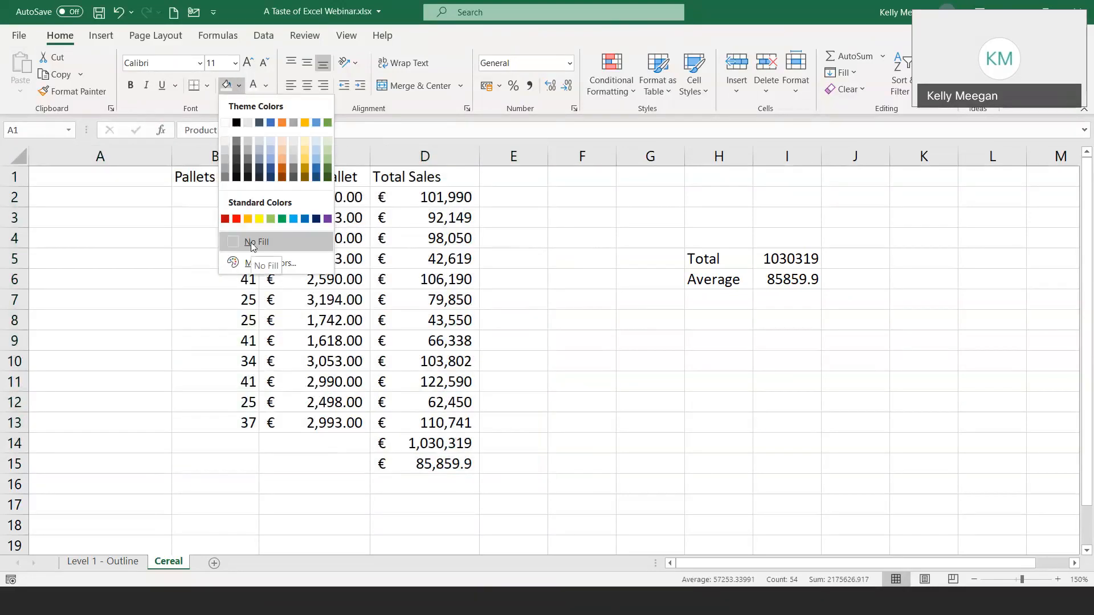
{"action": "left_click", "coordinate": [251, 242]}
{"action": "left_click", "coordinate": [122, 217]}
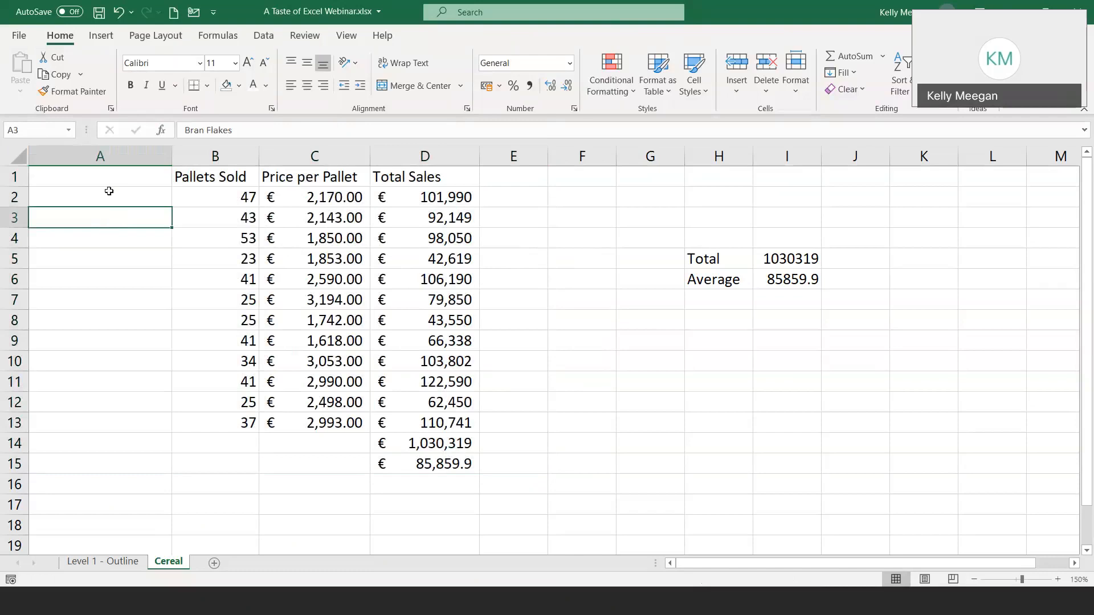
- Set the font colour of the product names in A1:A13 to Automatic
{"action": "left_click_drag", "start_coordinate": [108, 175], "coordinate": [122, 415]}
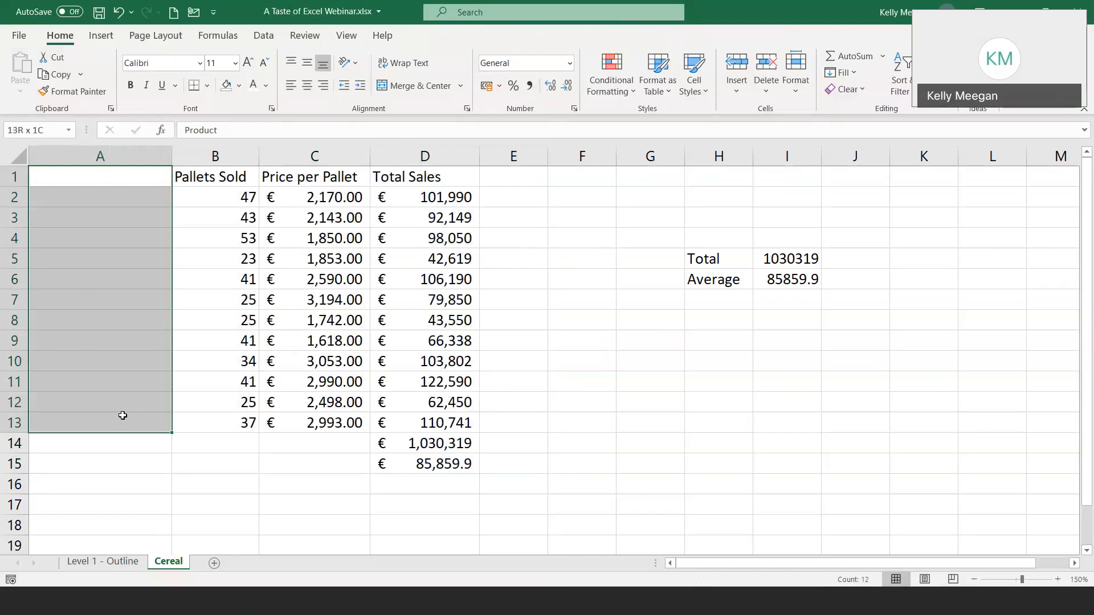
{"action": "left_click", "coordinate": [268, 86]}
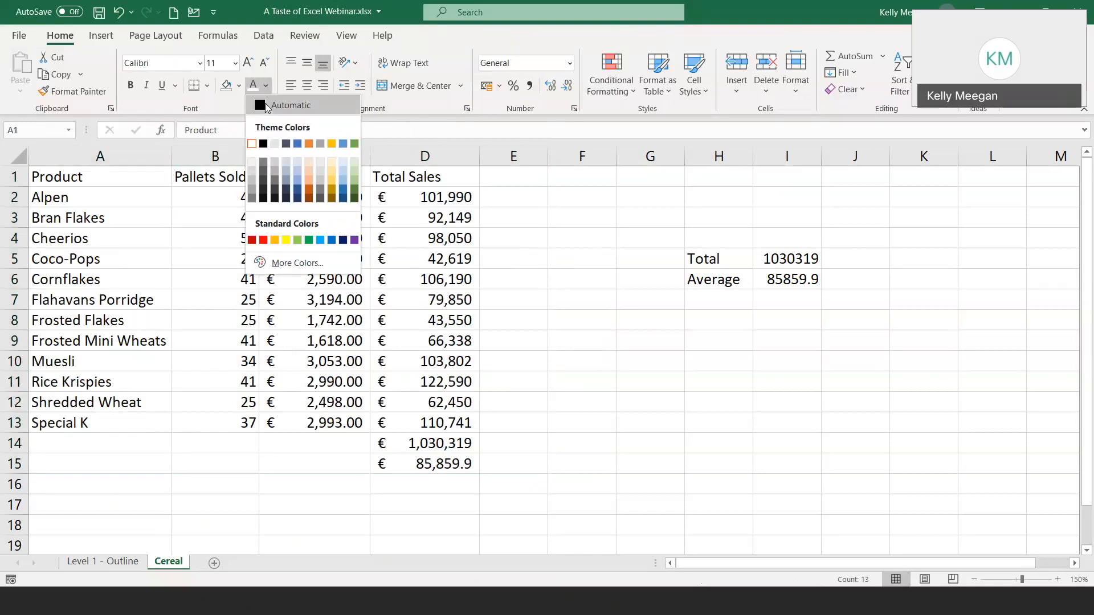
{"action": "left_click", "coordinate": [267, 106]}
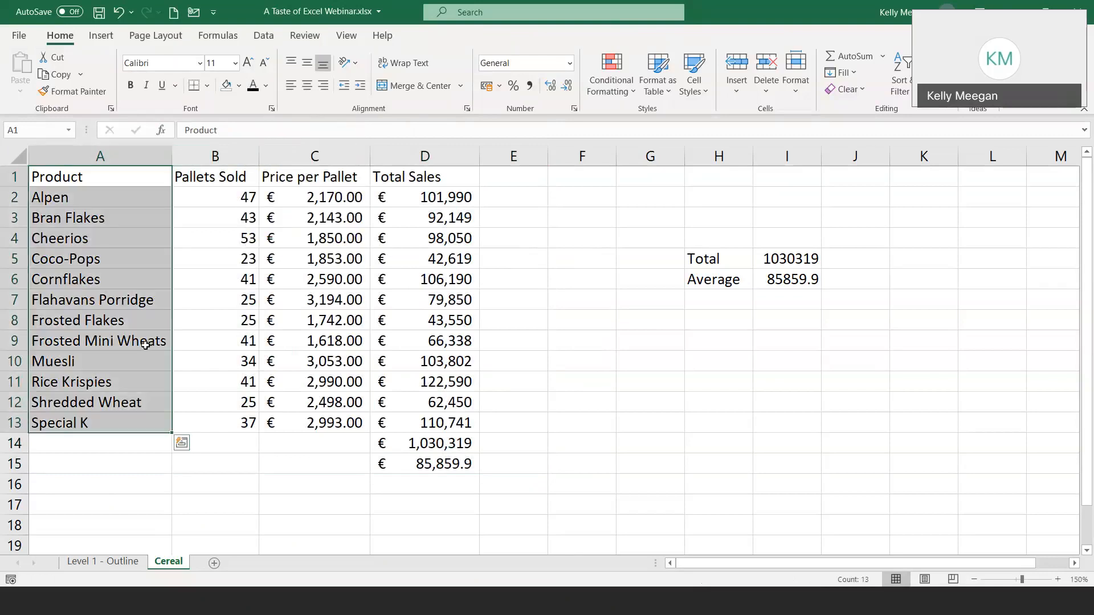
{"action": "left_click", "coordinate": [137, 298]}
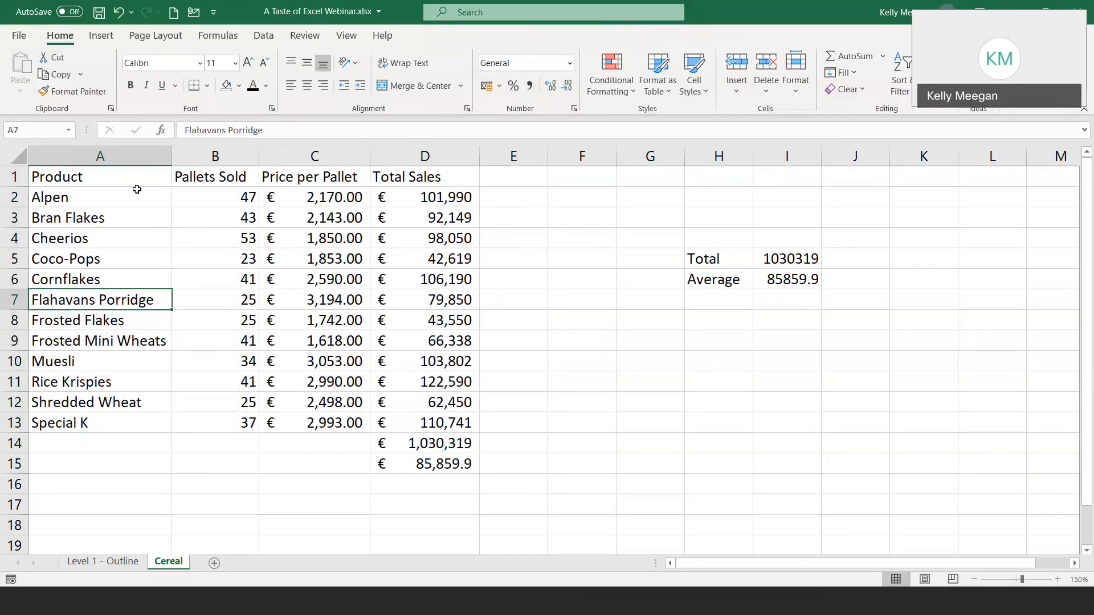
- Center the column headings in A1:D1 and make them bold
{"action": "left_click", "coordinate": [88, 177]}
{"action": "left_click_drag", "start_coordinate": [89, 176], "coordinate": [409, 178]}
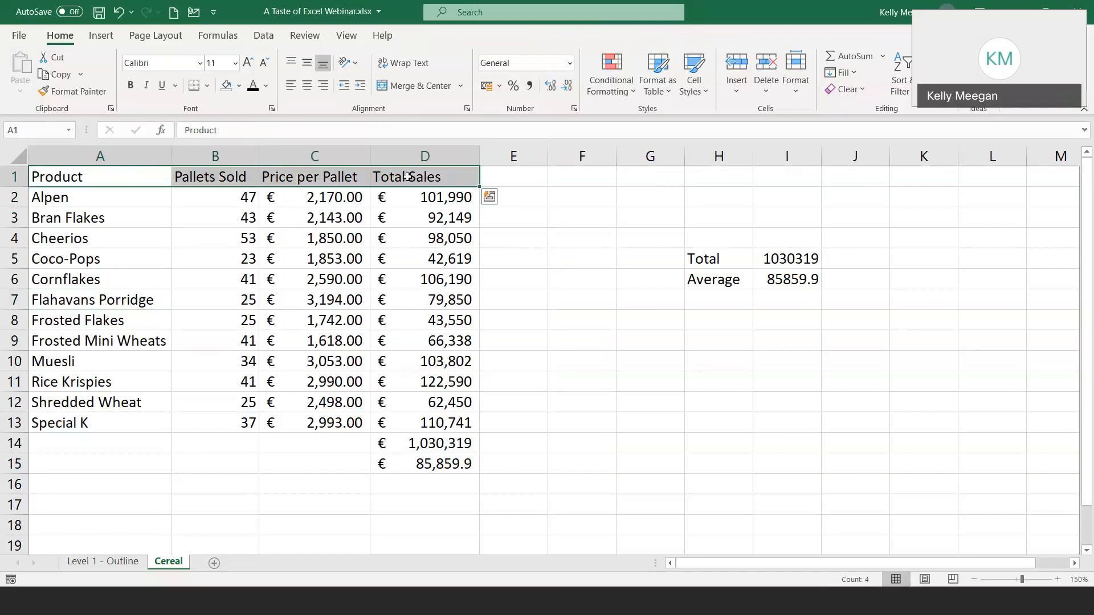
{"action": "left_click", "coordinate": [306, 87]}
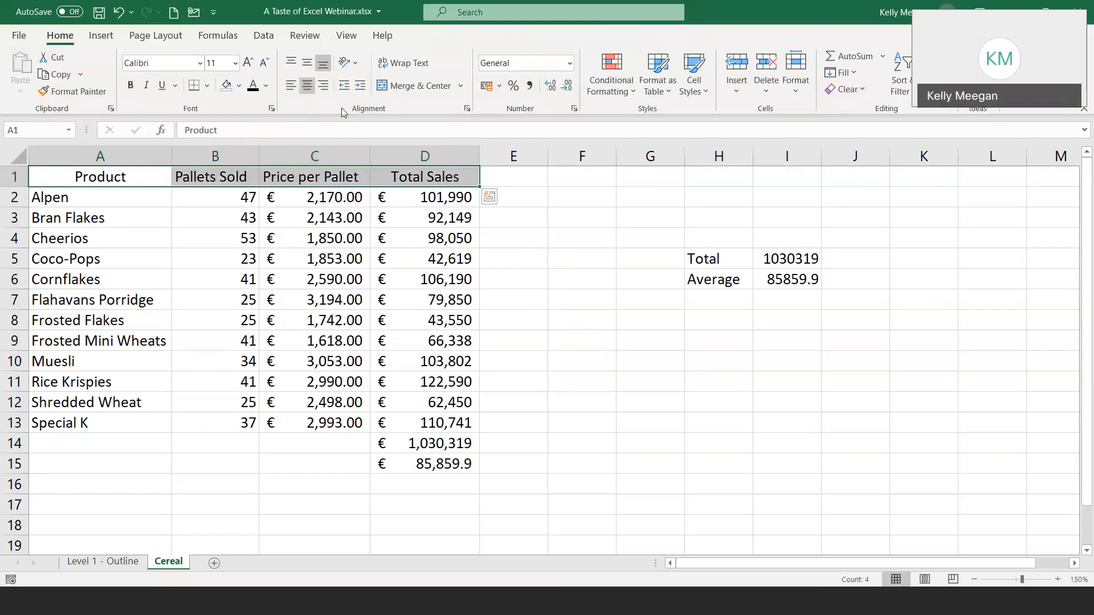
{"action": "left_click", "coordinate": [130, 86]}
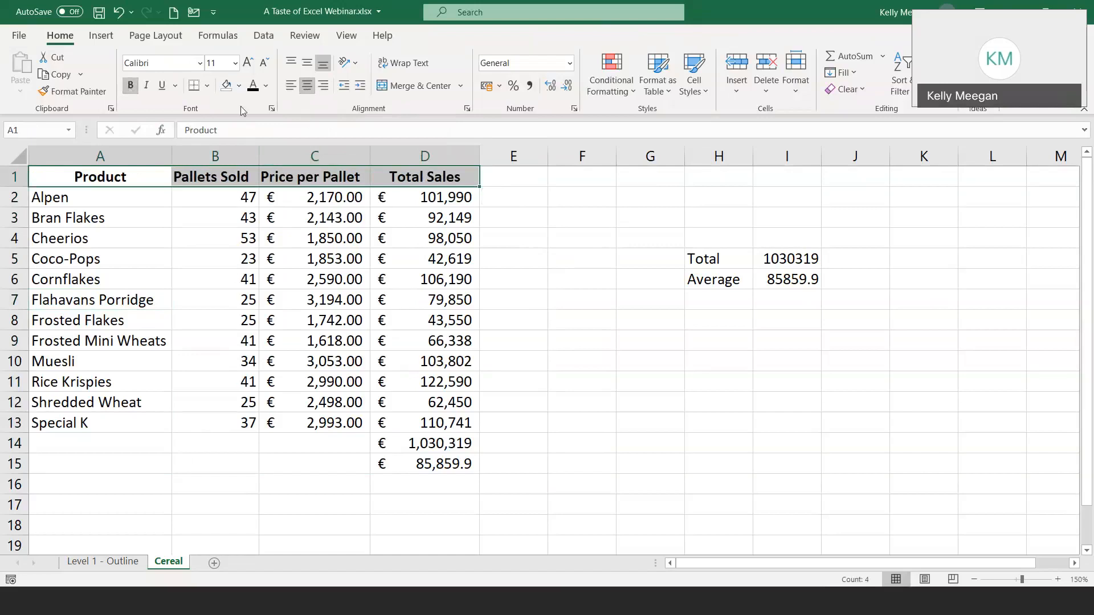
- Fill the heading cells A1:D1 with the orange theme colour and set their text to white
{"action": "left_click", "coordinate": [238, 87]}
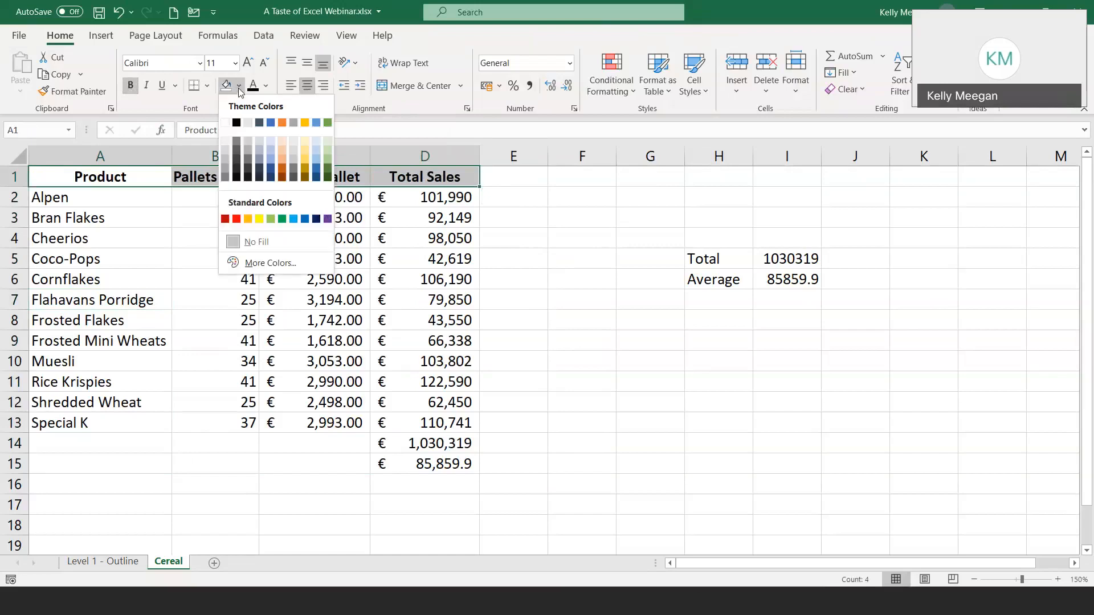
{"action": "left_click", "coordinate": [282, 122]}
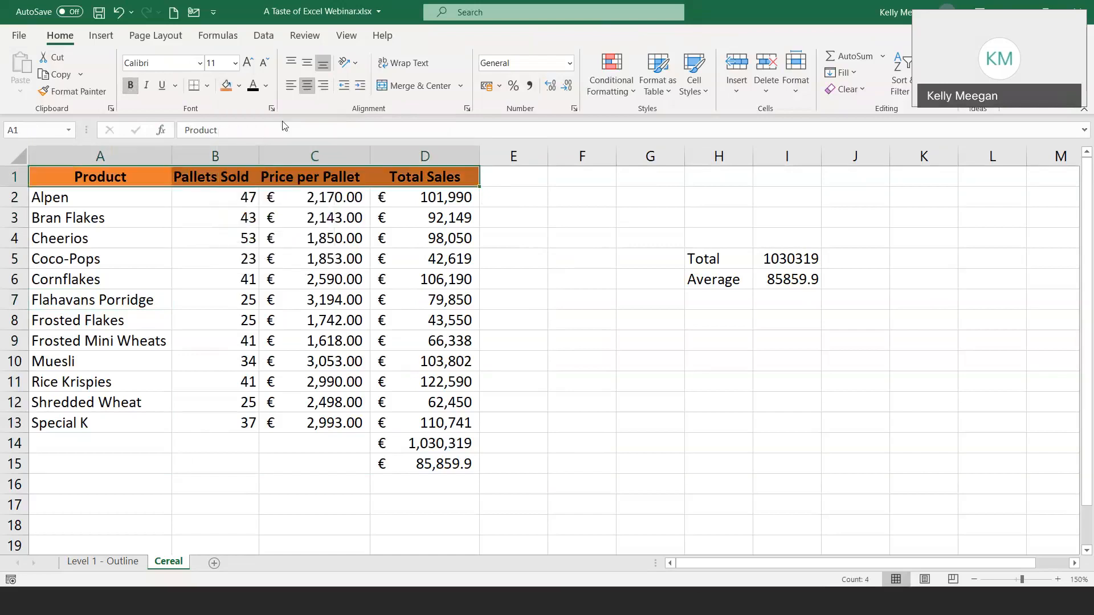
{"action": "left_click", "coordinate": [266, 86]}
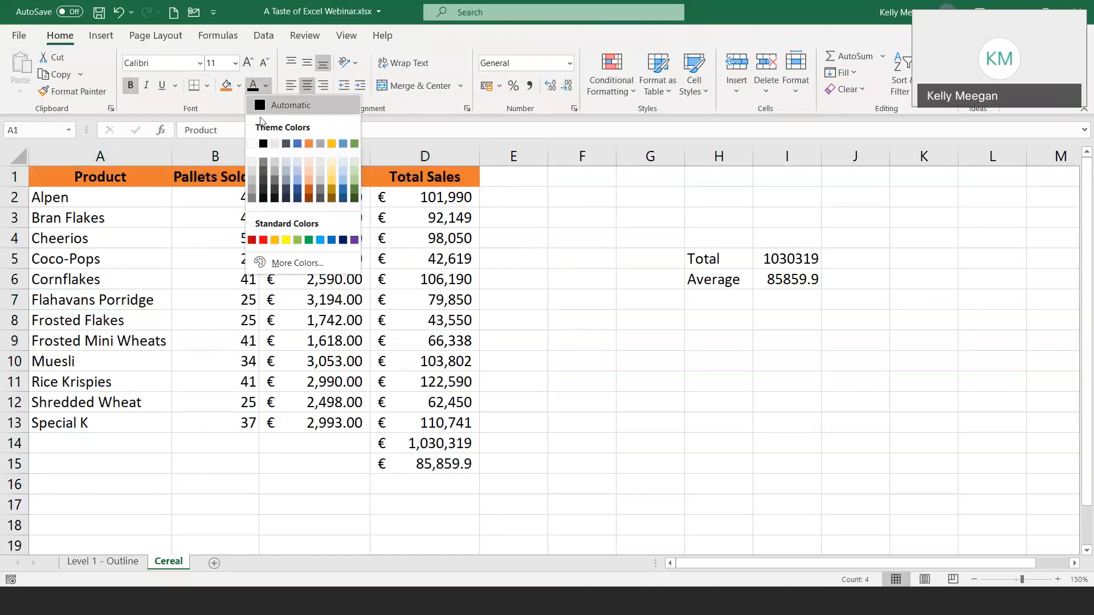
{"action": "left_click", "coordinate": [253, 144]}
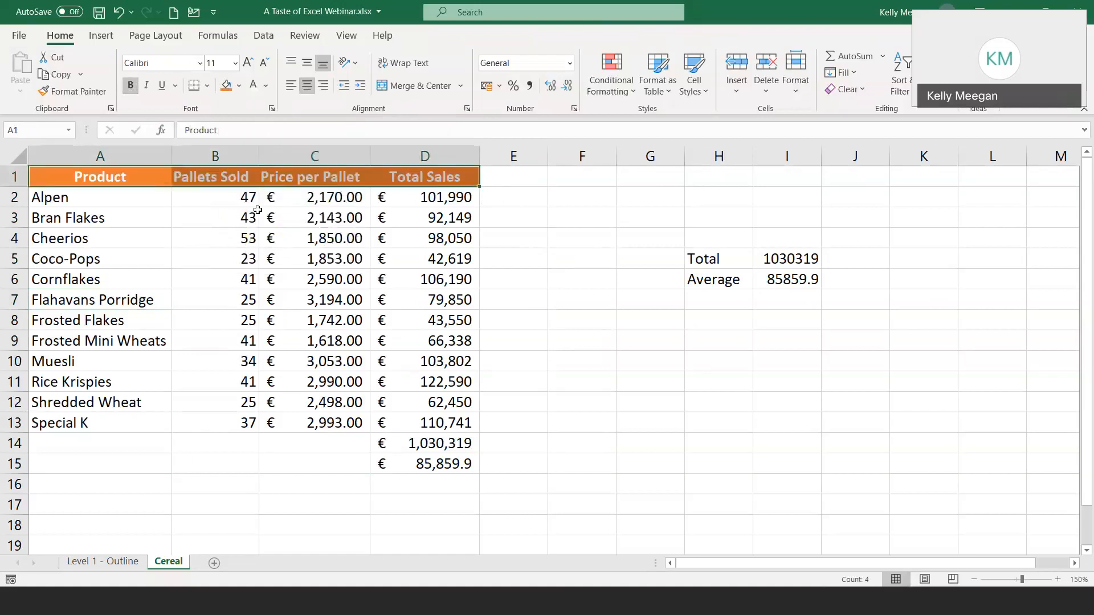
{"action": "left_click", "coordinate": [231, 224]}
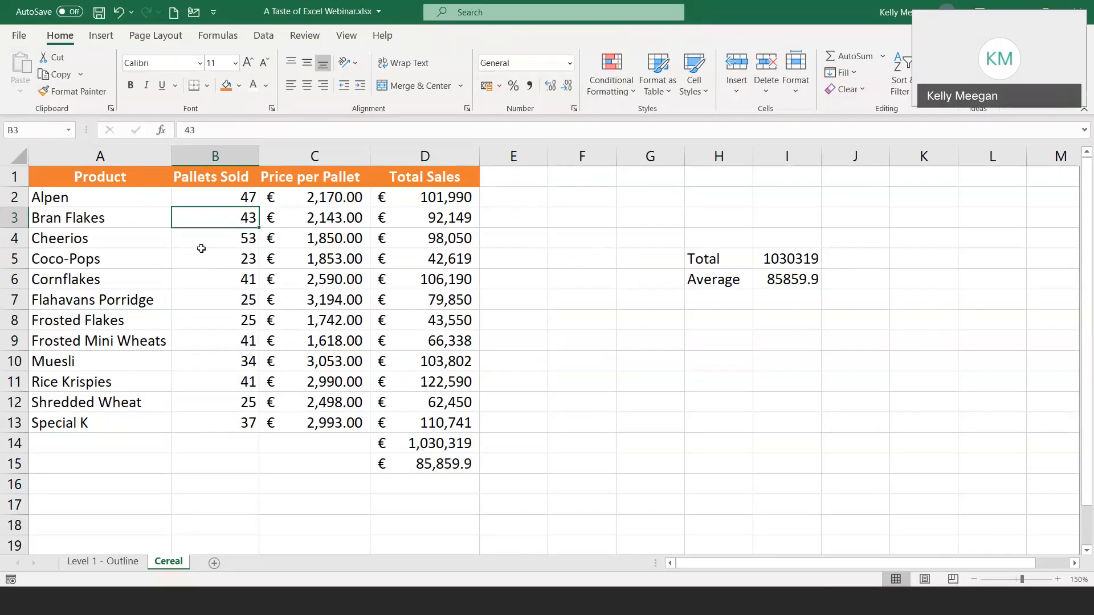
- Apply All Borders to every cell of the sales data in A1:D15
{"action": "left_click", "coordinate": [51, 180]}
{"action": "left_click_drag", "start_coordinate": [52, 180], "coordinate": [438, 458]}
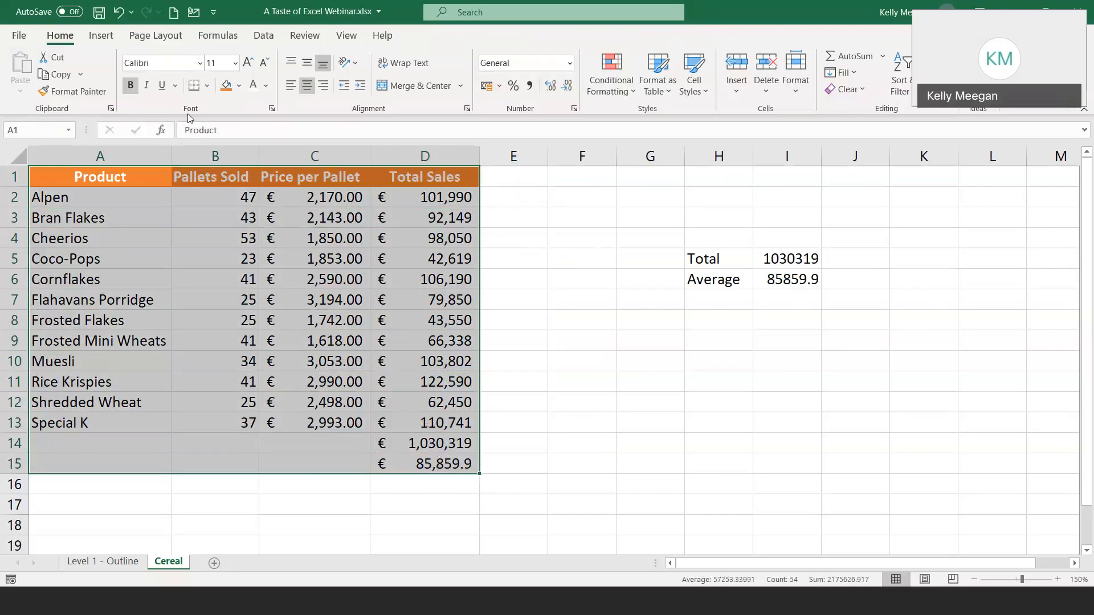
{"action": "left_click", "coordinate": [209, 87]}
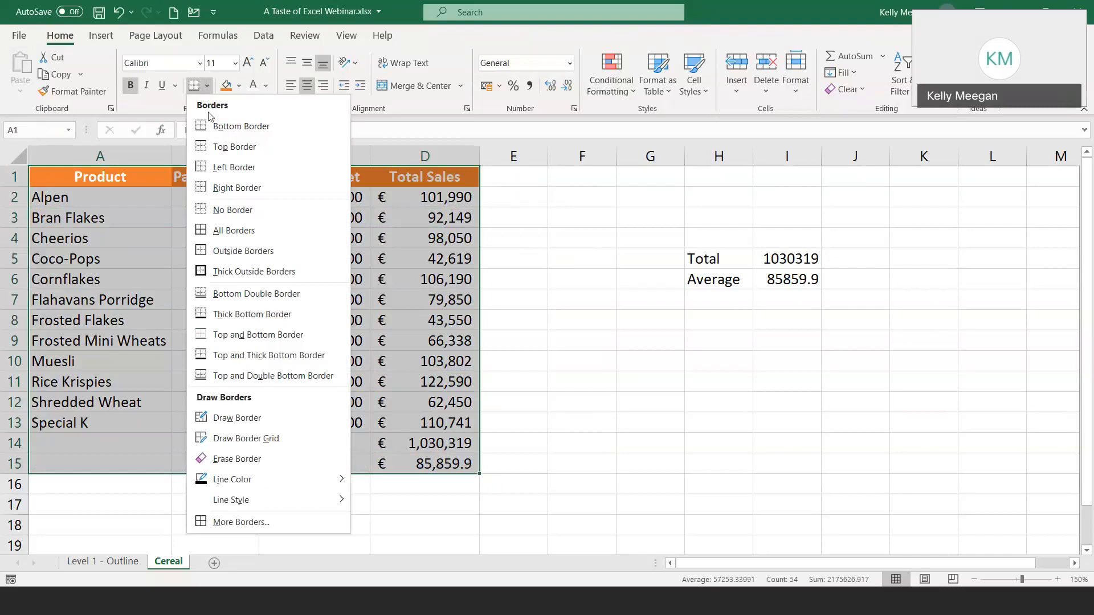
{"action": "left_click", "coordinate": [240, 231]}
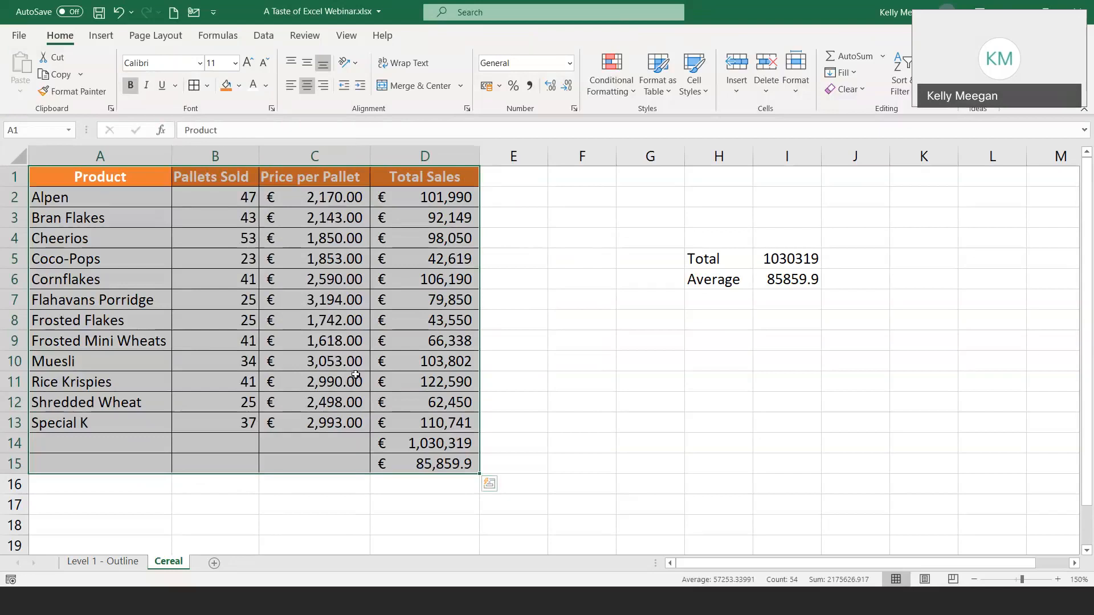
{"action": "left_click", "coordinate": [585, 340]}
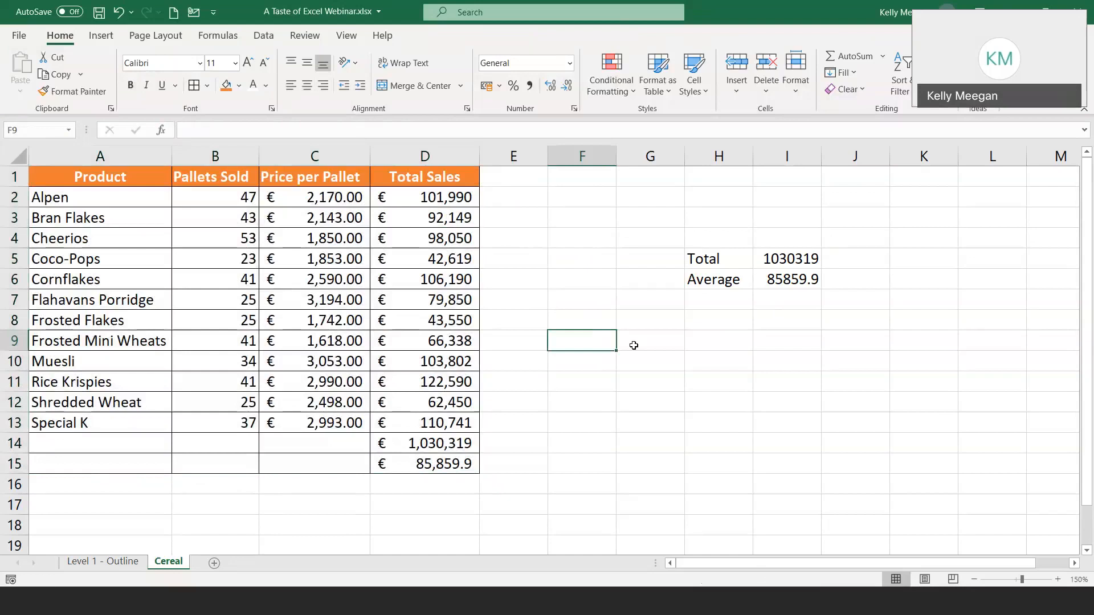
- Remove all borders from the range A1:E17 with No Border
{"action": "left_click_drag", "start_coordinate": [44, 175], "coordinate": [495, 505]}
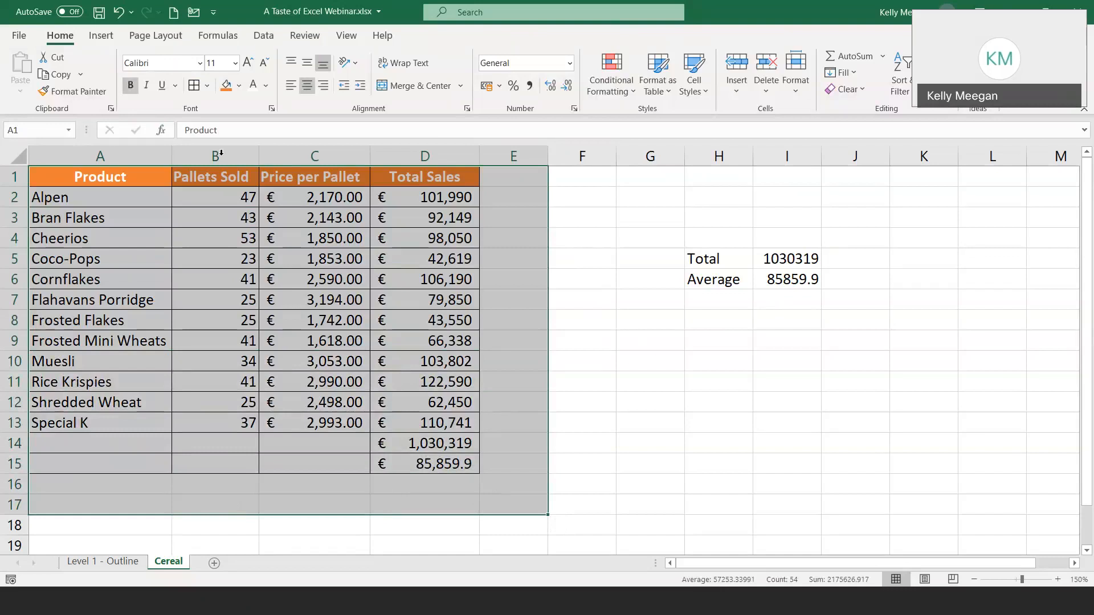
{"action": "left_click", "coordinate": [207, 86]}
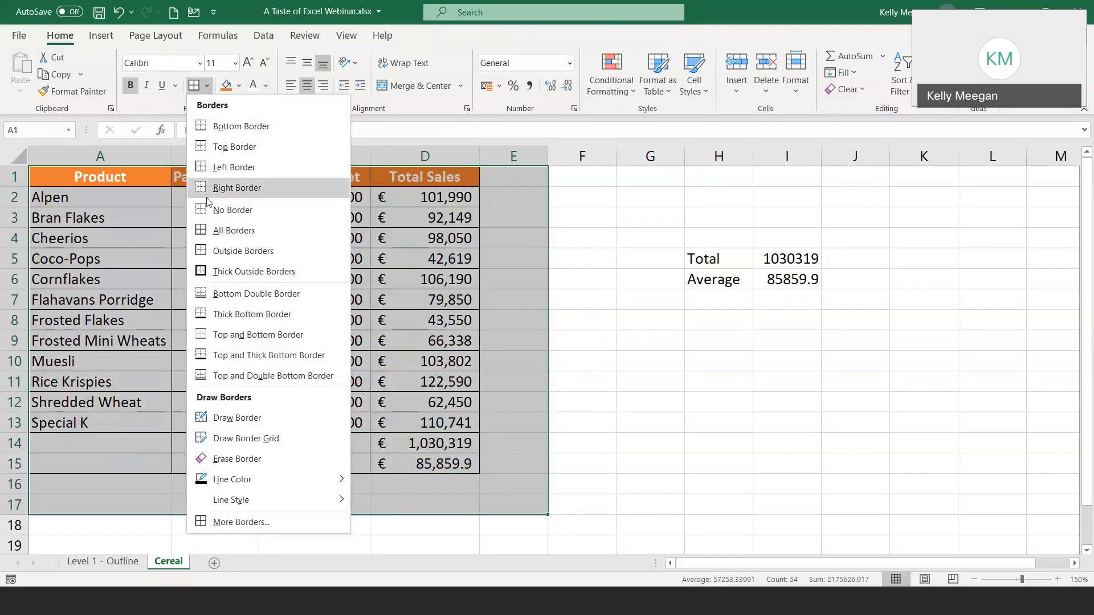
{"action": "left_click", "coordinate": [248, 211]}
{"action": "left_click", "coordinate": [533, 358]}
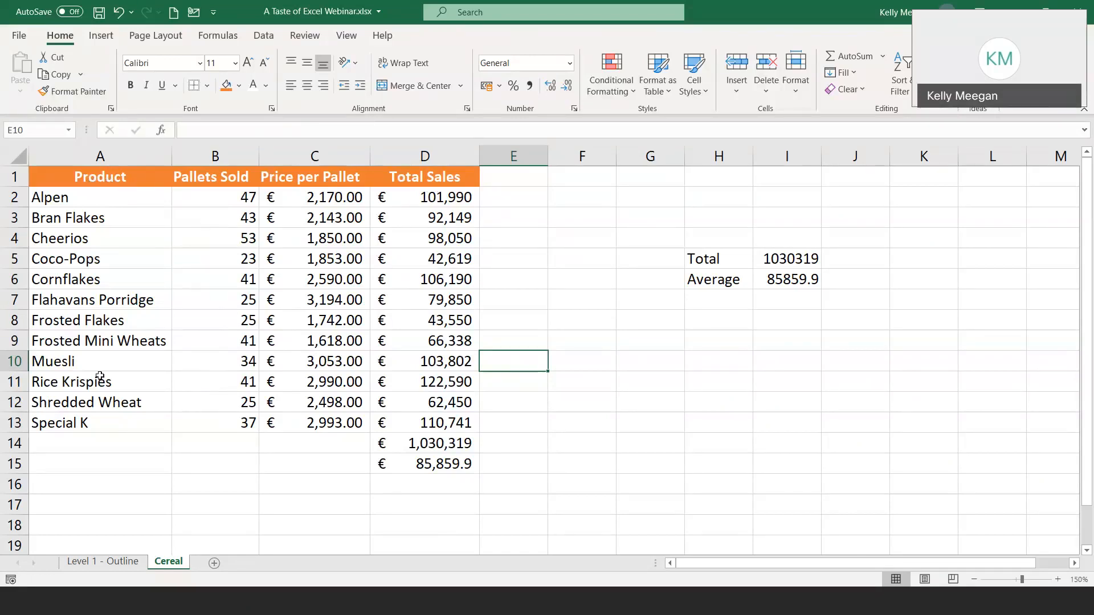
- Insert a 2-D clustered column chart from the headings and product rows in A1:D13
{"action": "left_click_drag", "start_coordinate": [69, 177], "coordinate": [410, 420]}
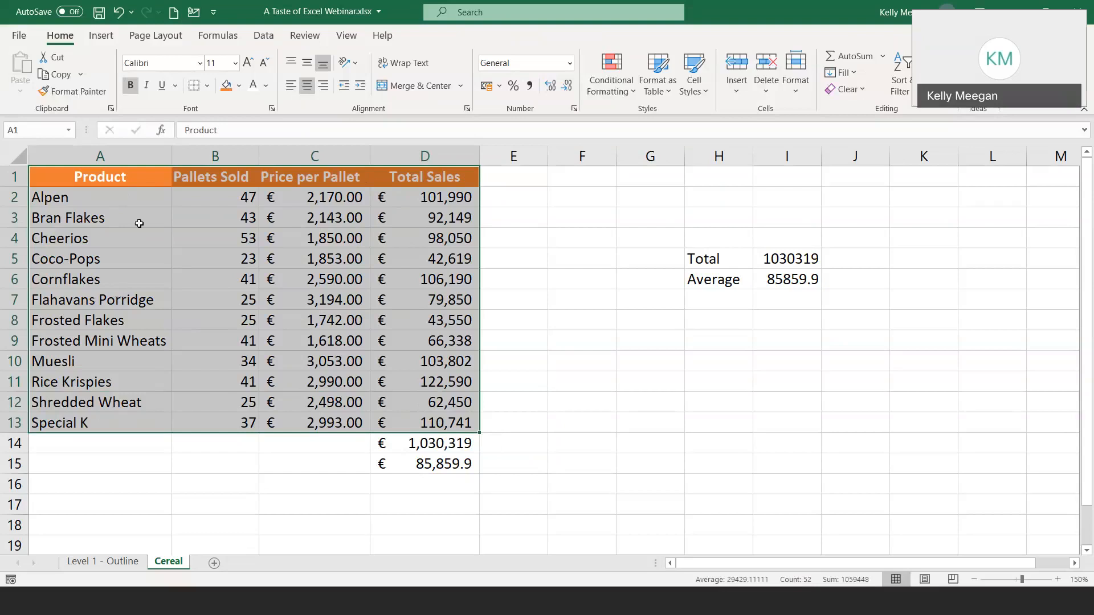
{"action": "left_click", "coordinate": [101, 36]}
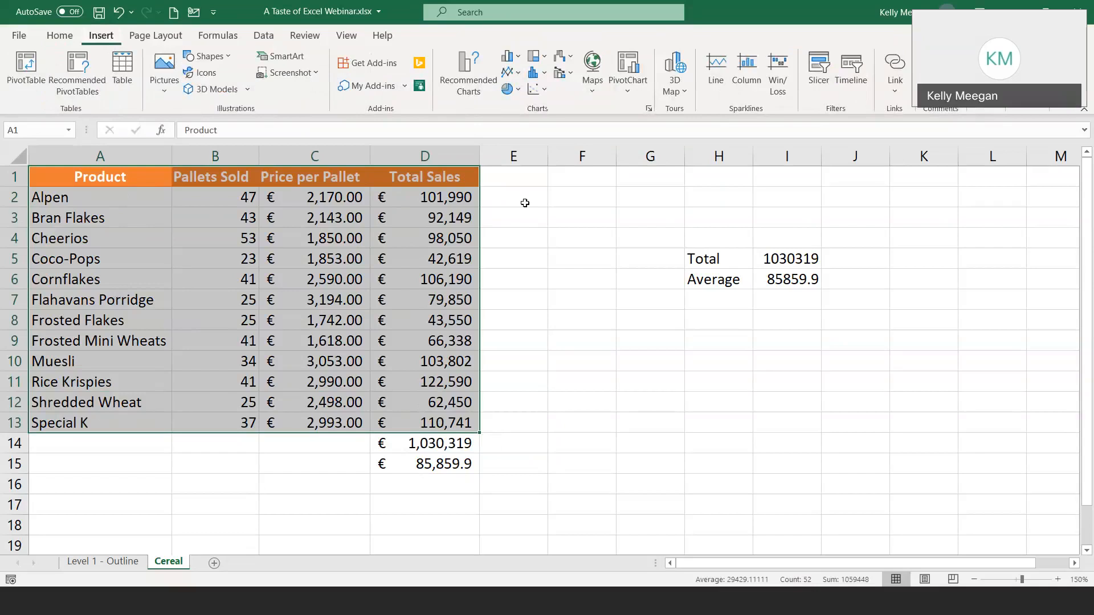
{"action": "left_click", "coordinate": [510, 60]}
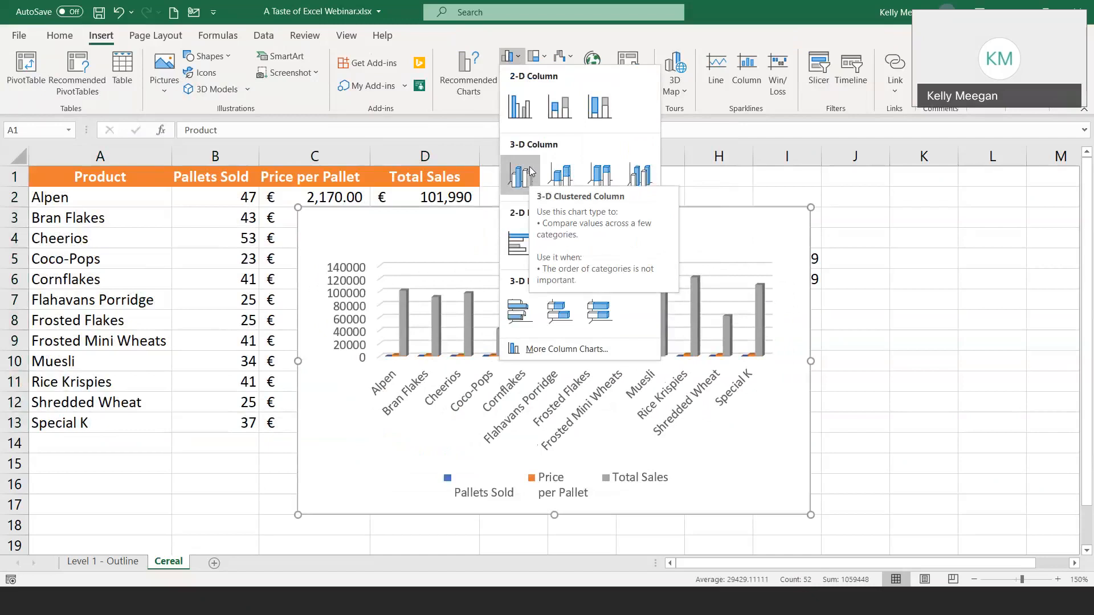
{"action": "left_click", "coordinate": [519, 106]}
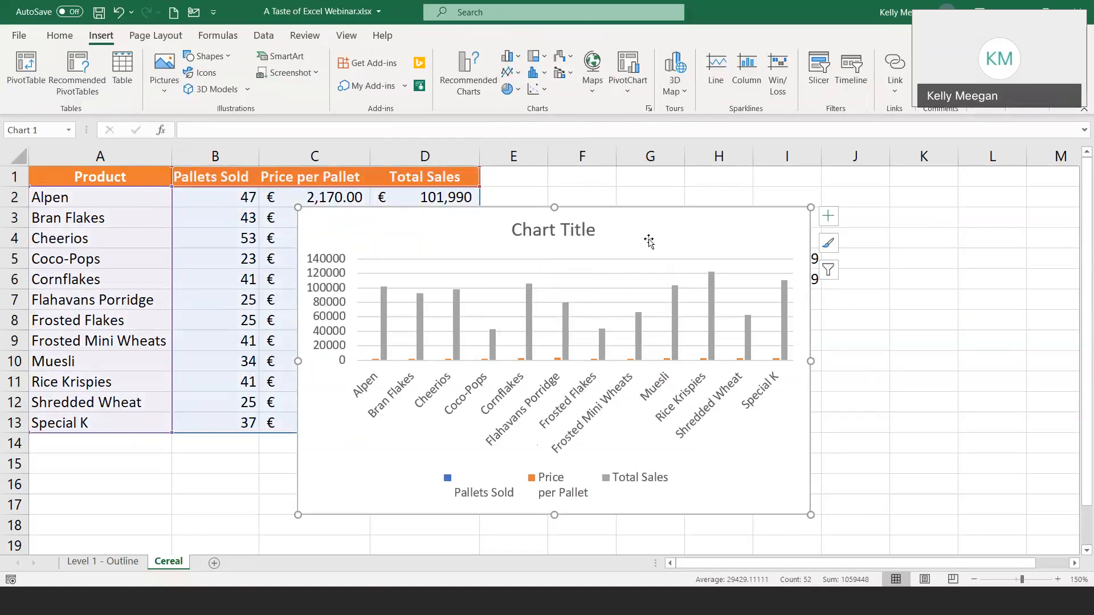
{"action": "left_click", "coordinate": [683, 218]}
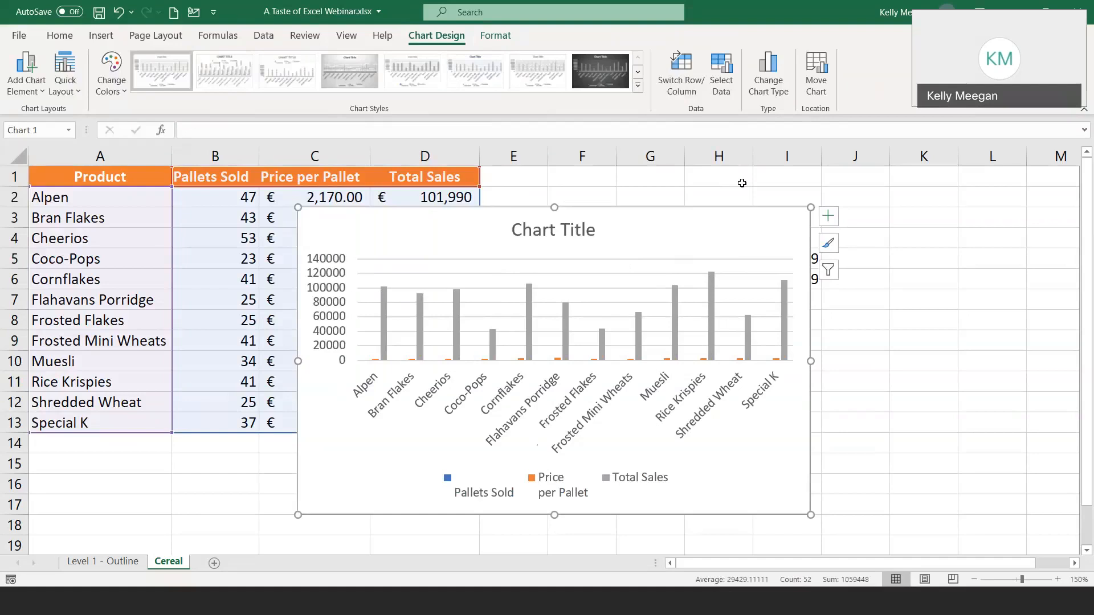
{"action": "left_click", "coordinate": [796, 179]}
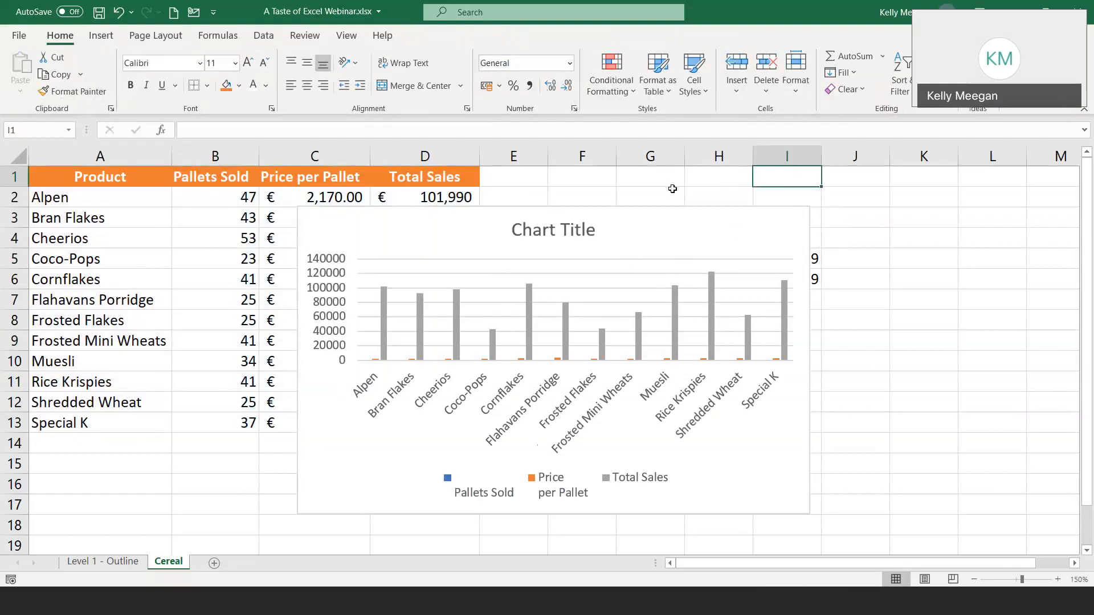
- Filter the chart to show only the Total Sales series, hiding Pallets Sold and Price per Pallet
{"action": "left_click", "coordinate": [671, 233]}
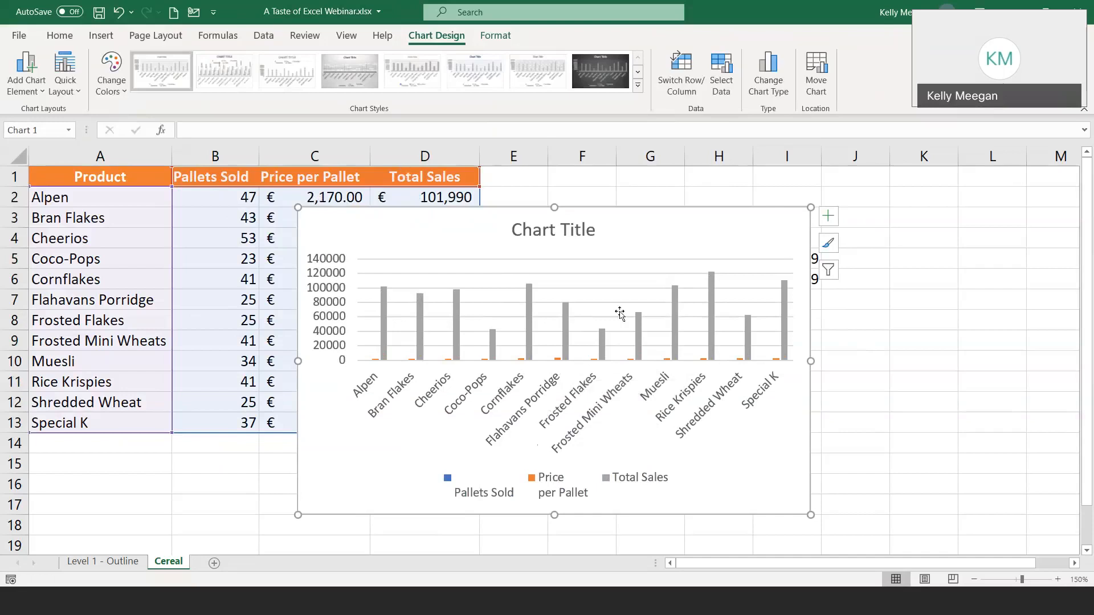
{"action": "left_click", "coordinate": [829, 272]}
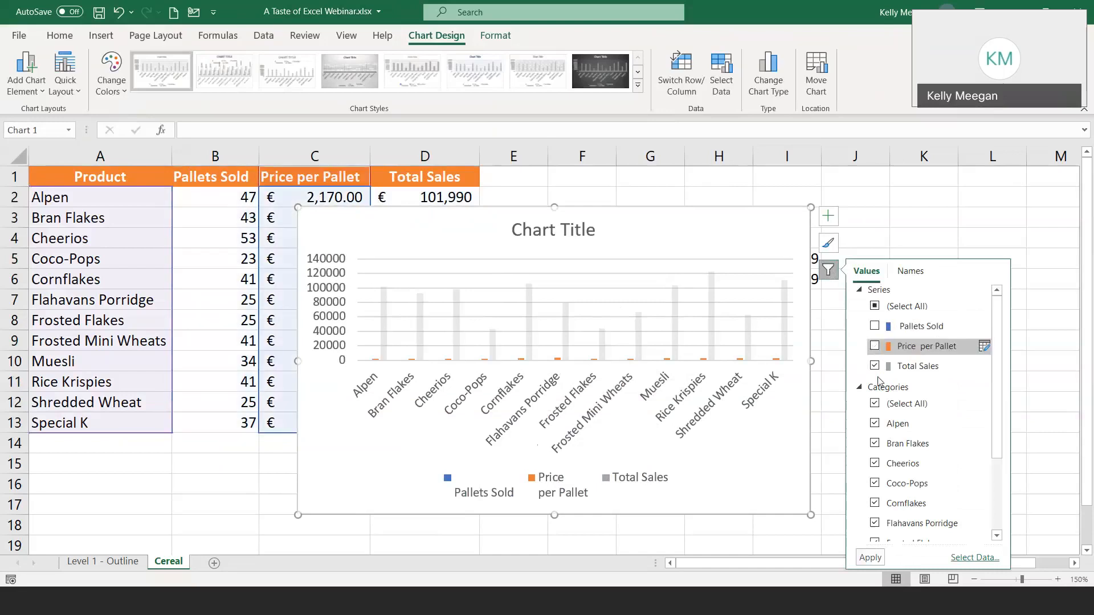
{"action": "left_click", "coordinate": [867, 559]}
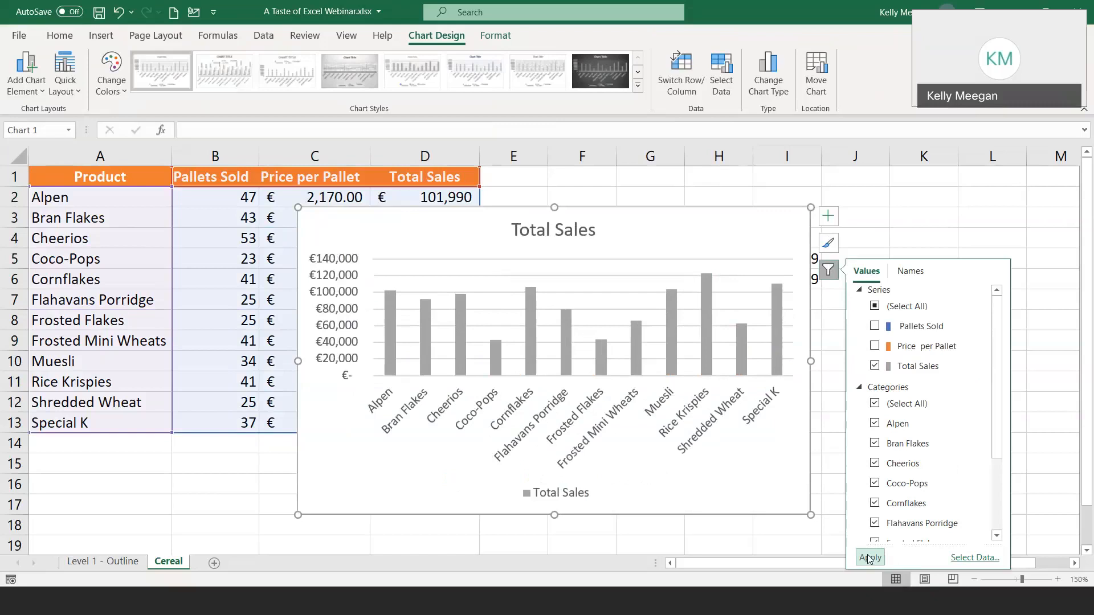
{"action": "left_click", "coordinate": [828, 270]}
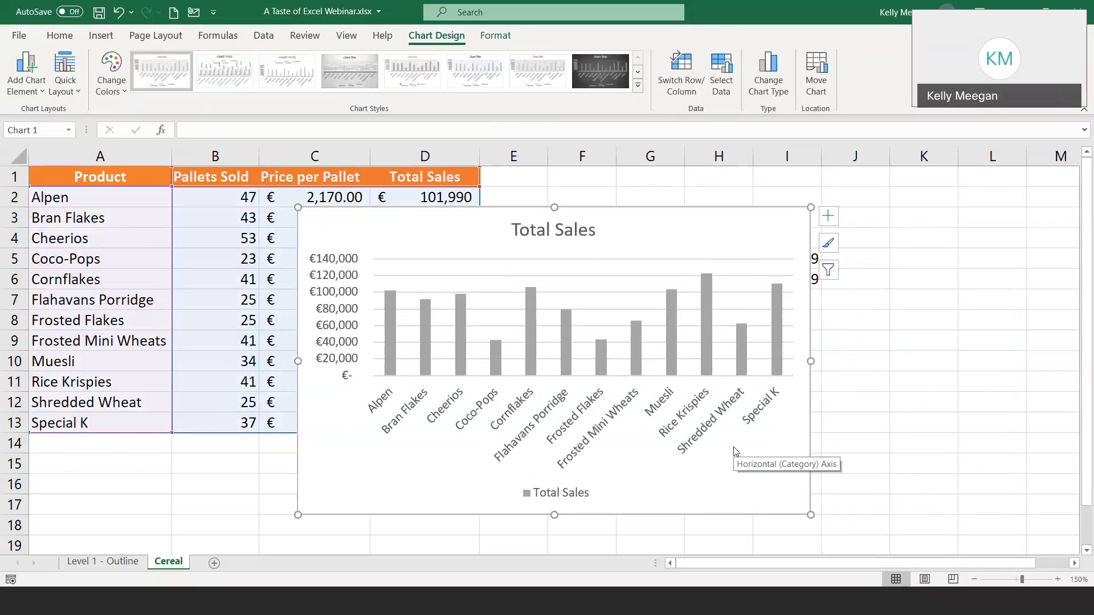
- Change the chart filter to show only the Pallets Sold series instead of Total Sales
{"action": "left_click", "coordinate": [829, 273]}
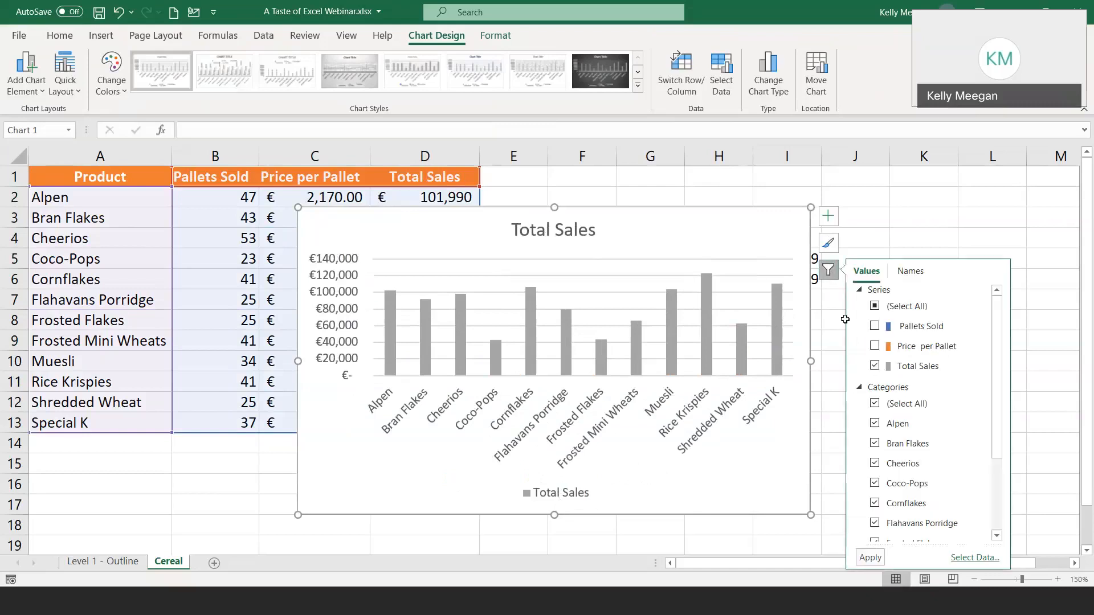
{"action": "left_click", "coordinate": [874, 366]}
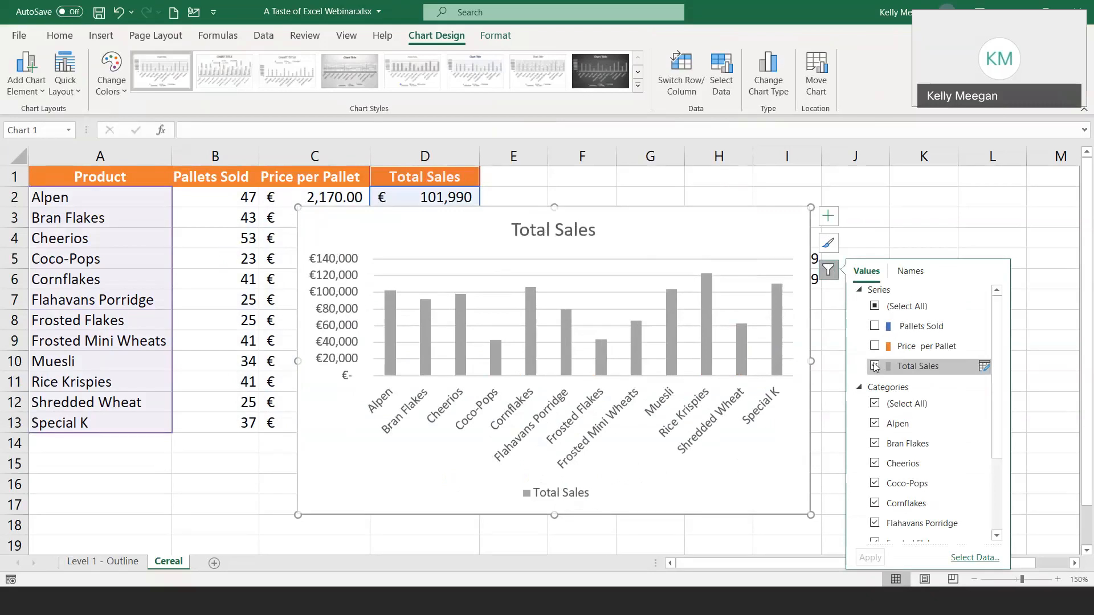
{"action": "left_click", "coordinate": [874, 327]}
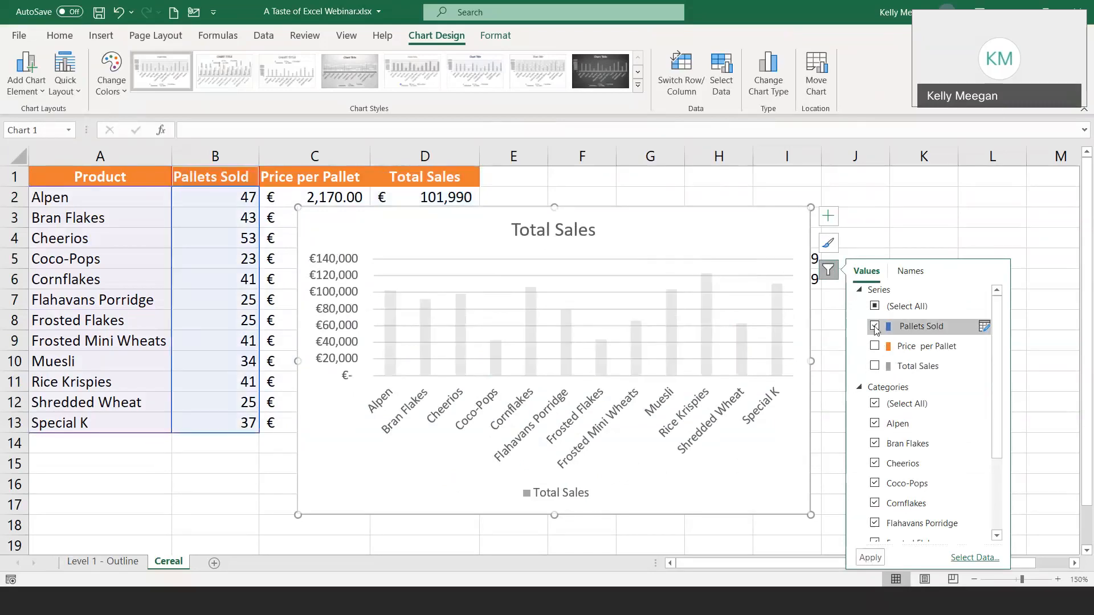
{"action": "left_click", "coordinate": [870, 558]}
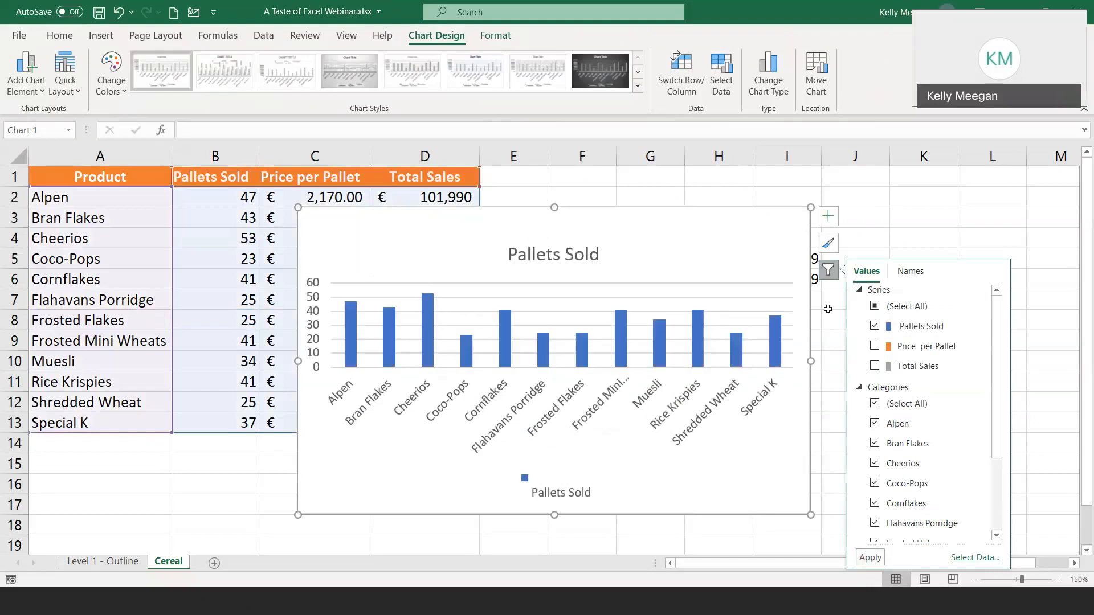
{"action": "left_click", "coordinate": [831, 274]}
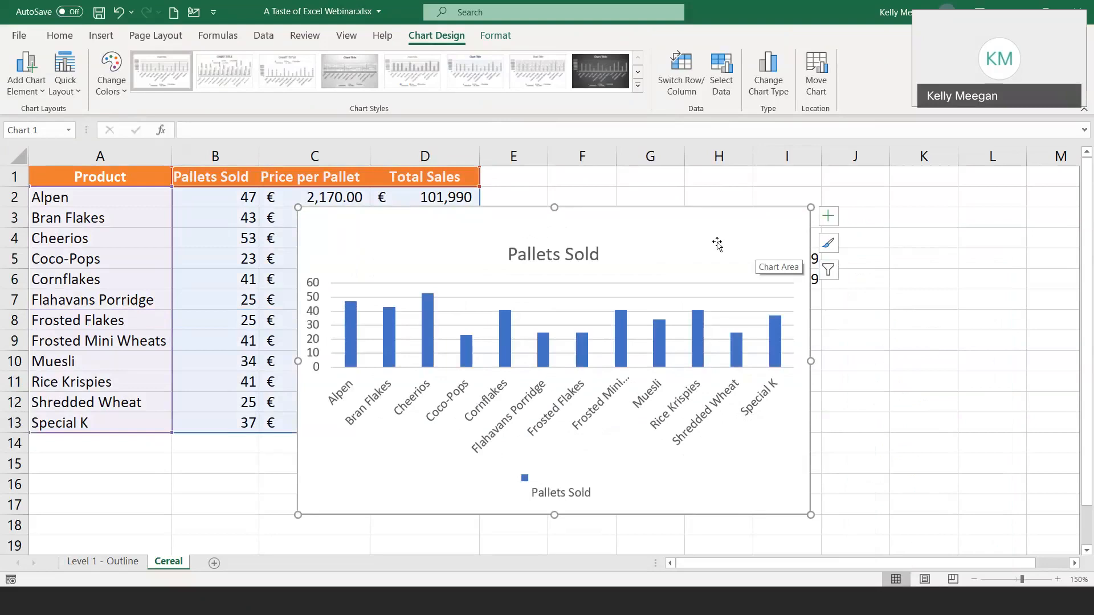
- Switch the chart filter back to Total Sales only, with Pallets Sold hidden
{"action": "left_click", "coordinate": [829, 270]}
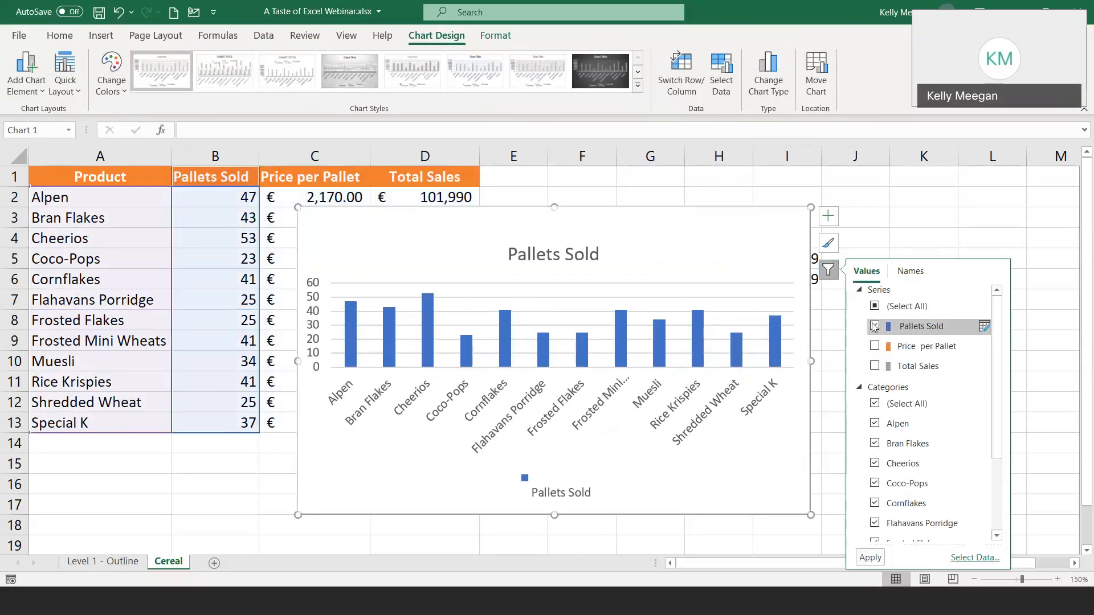
{"action": "left_click", "coordinate": [875, 366]}
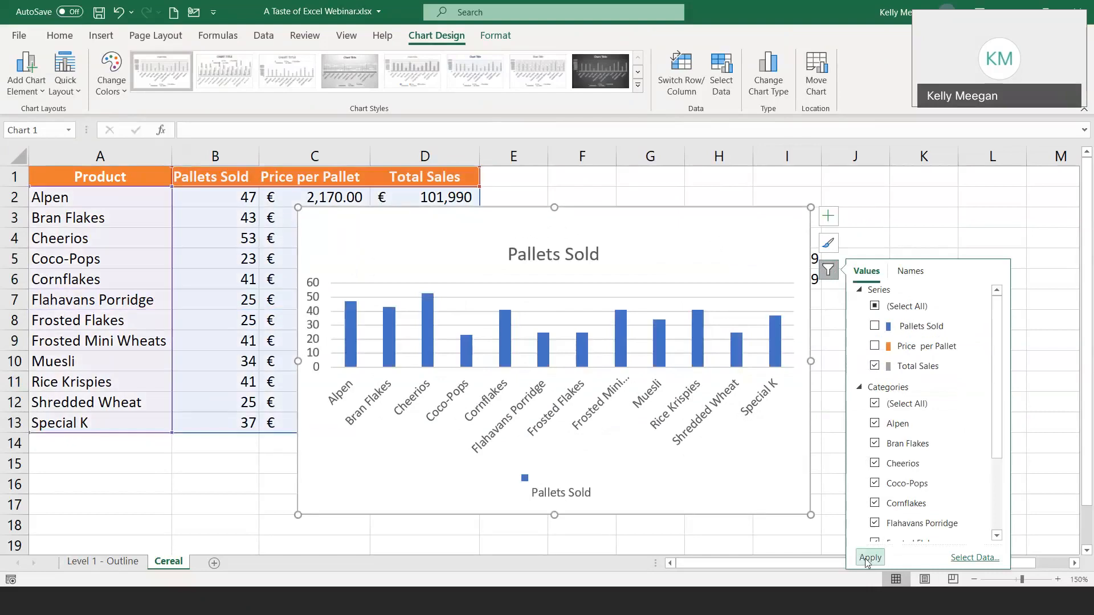
{"action": "left_click", "coordinate": [866, 559]}
{"action": "left_click", "coordinate": [829, 272]}
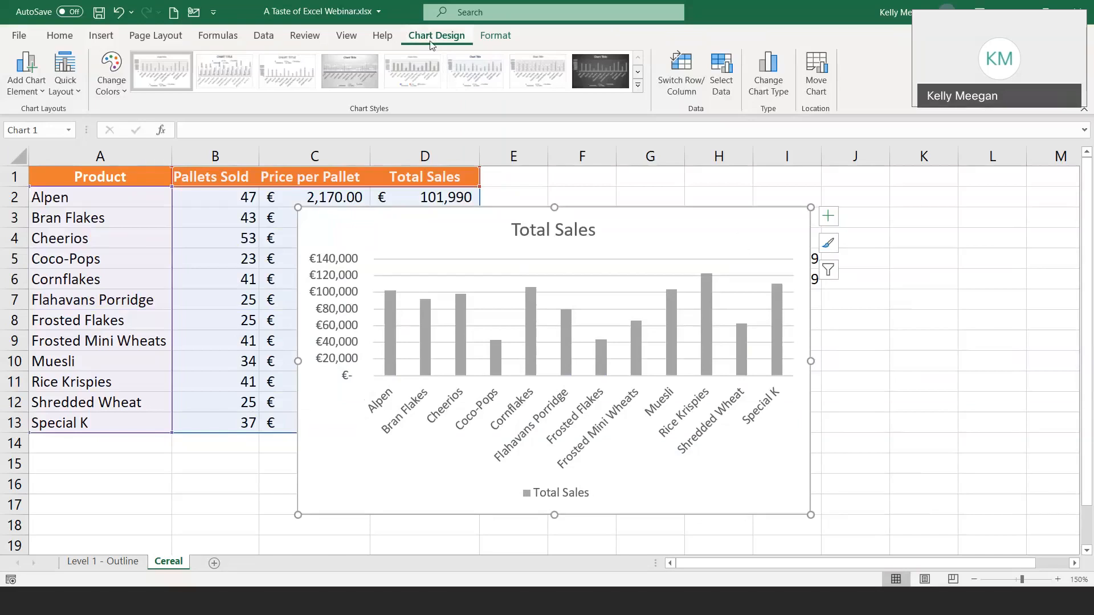
- Change the Total Sales chart type from column to Clustered Bar
{"action": "left_click", "coordinate": [774, 89]}
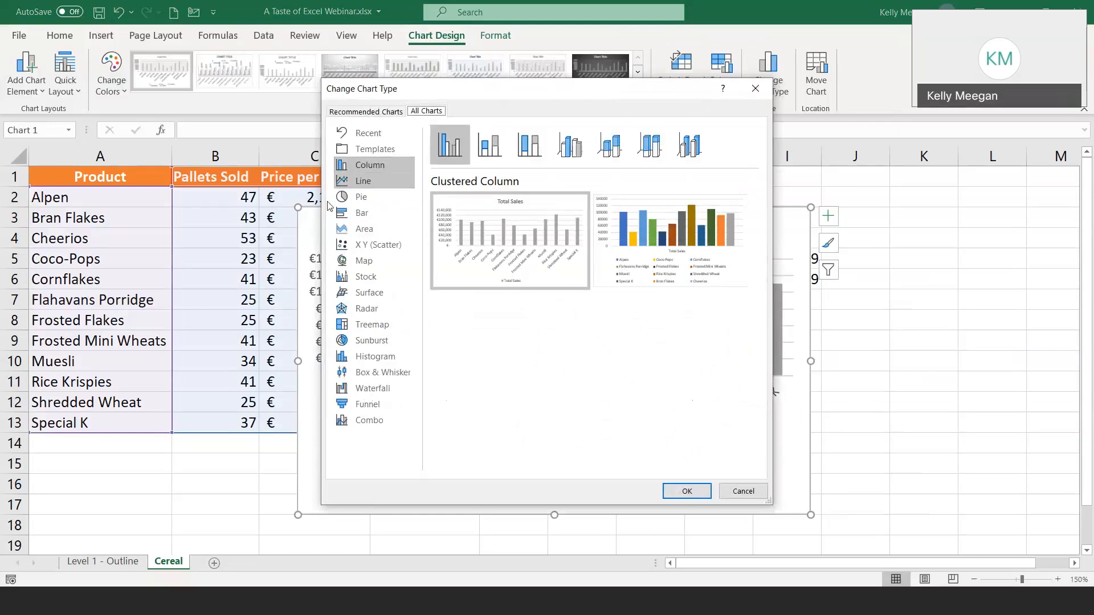
{"action": "left_click", "coordinate": [361, 215]}
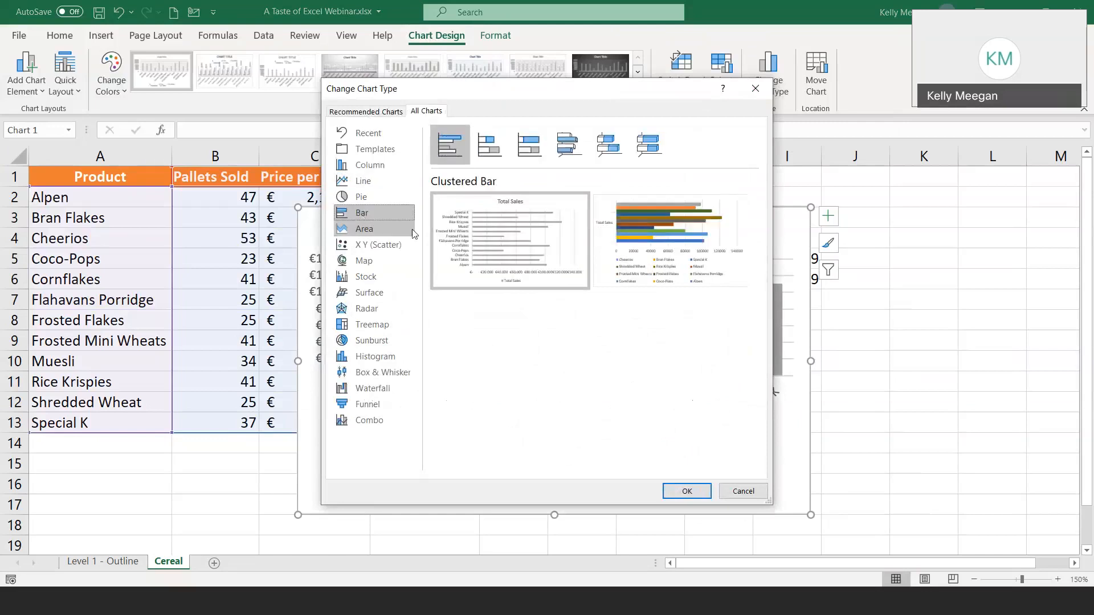
{"action": "mouse_move", "coordinate": [469, 239]}
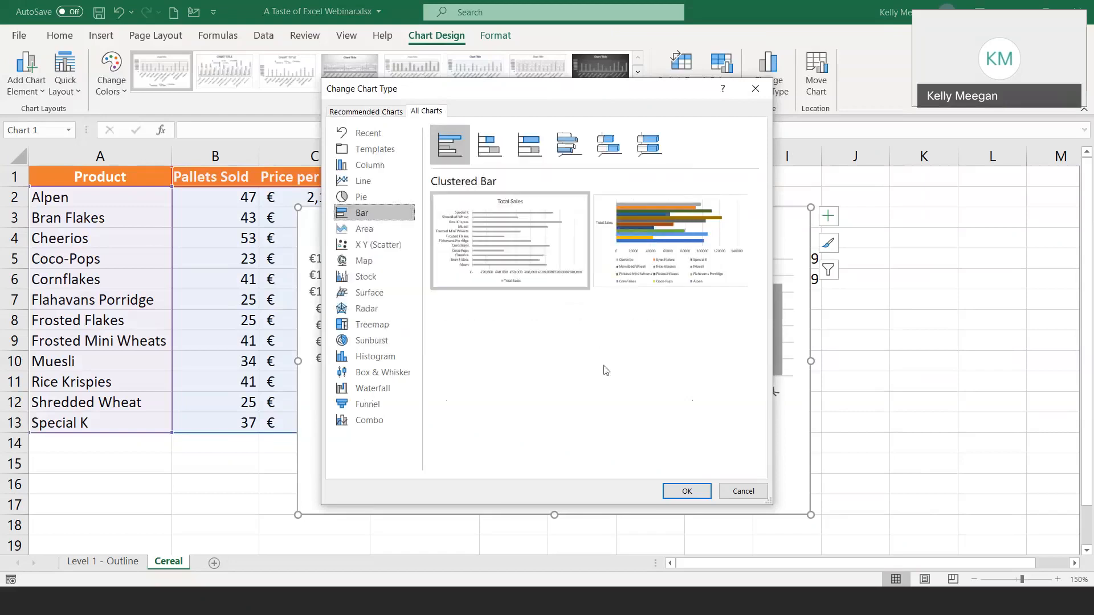
{"action": "left_click", "coordinate": [682, 492]}
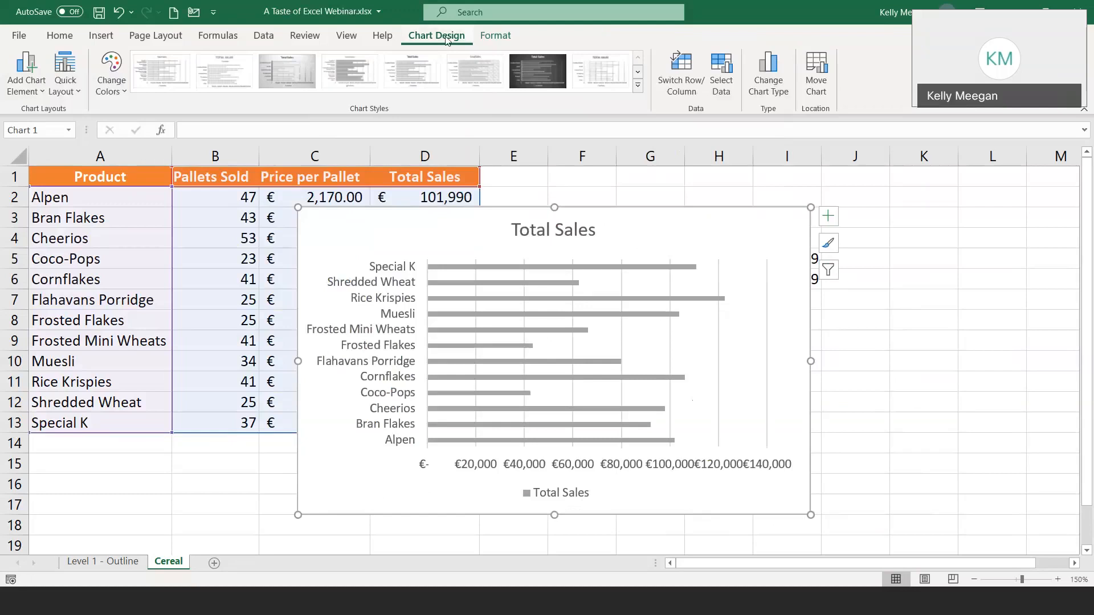
- Remove the legend from the Total Sales bar chart
{"action": "left_click", "coordinate": [21, 91]}
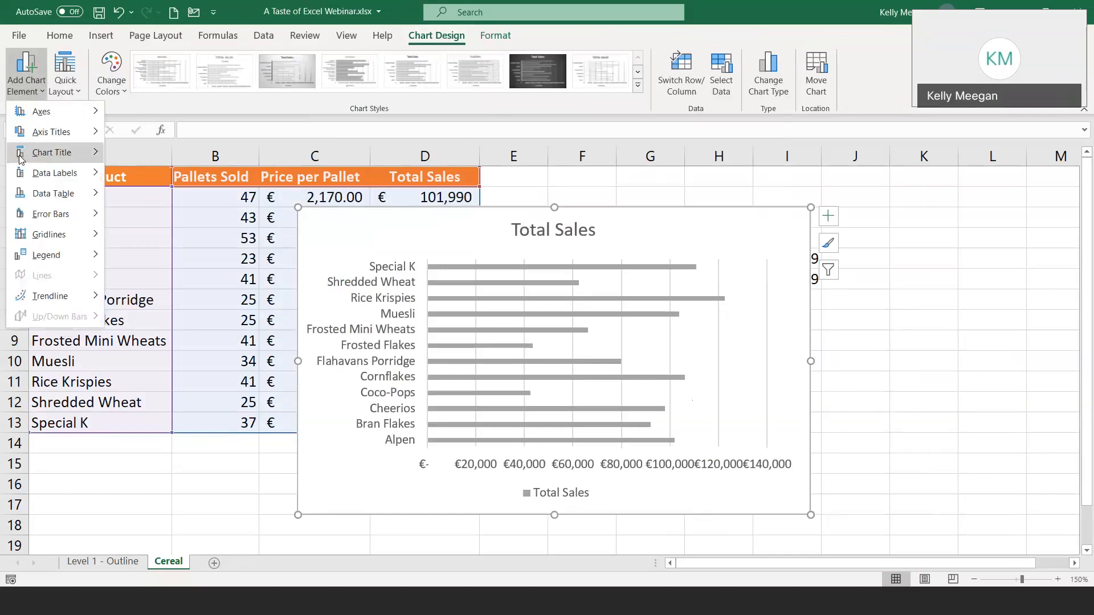
{"action": "mouse_move", "coordinate": [30, 254]}
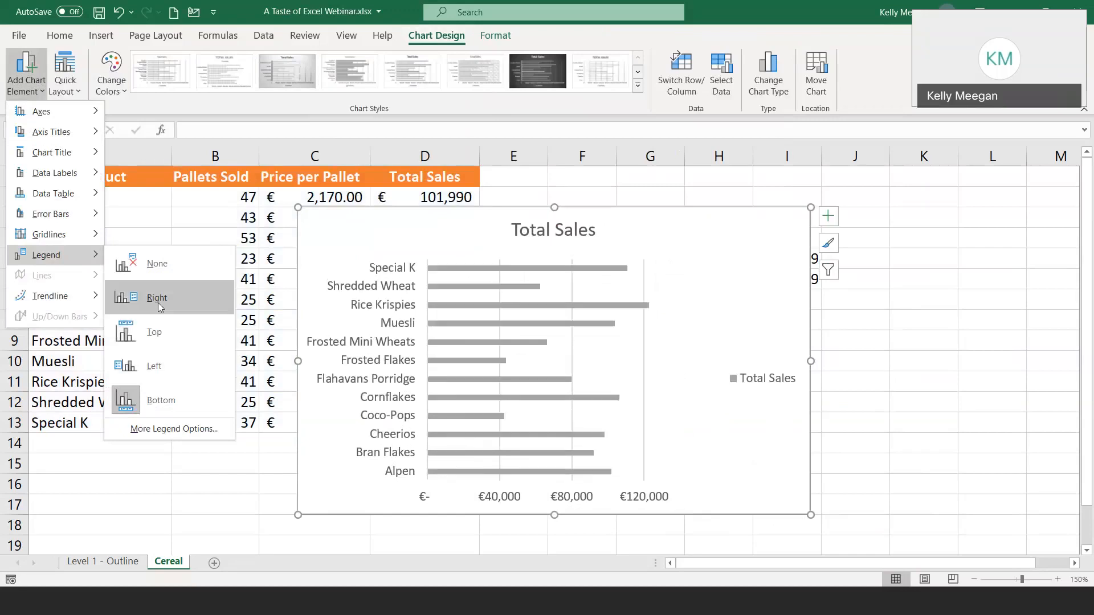
{"action": "left_click", "coordinate": [153, 264]}
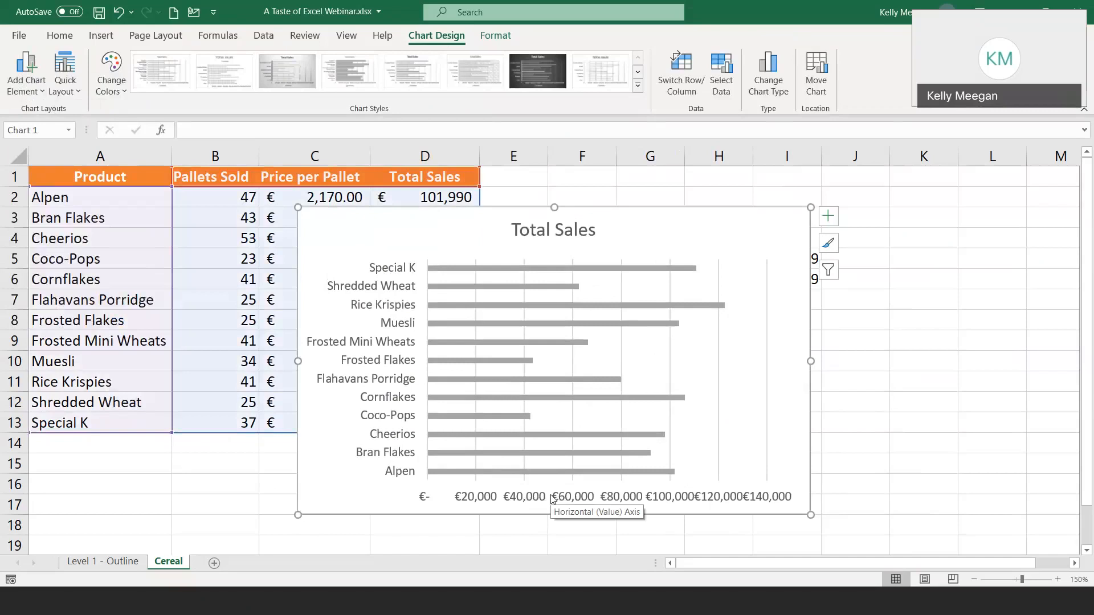
- Delete the horizontal value axis with the euro amounts from the bar chart
{"action": "left_click", "coordinate": [32, 88]}
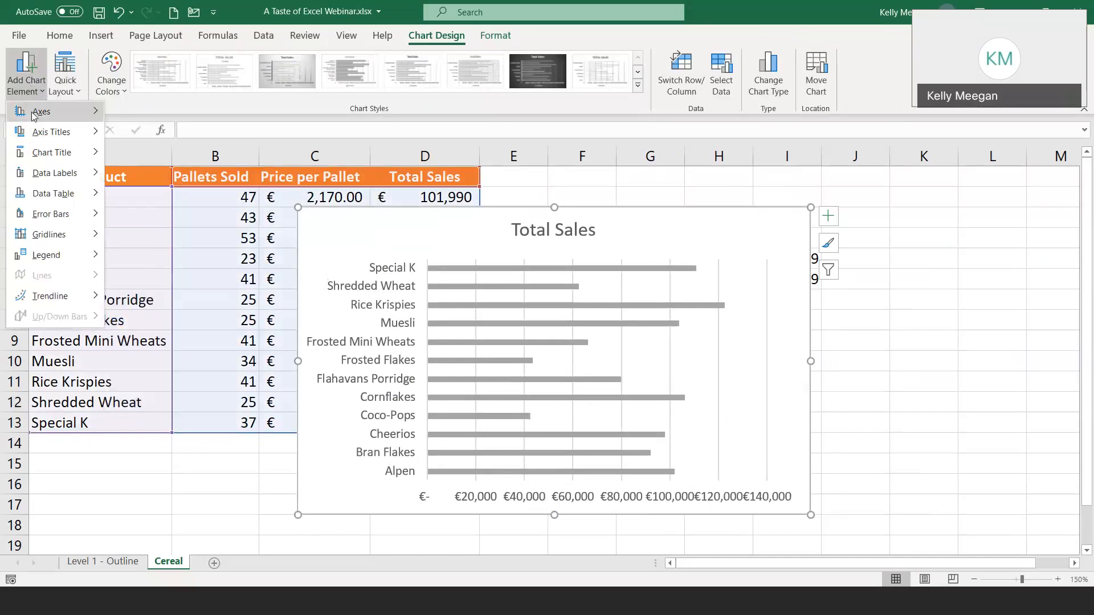
{"action": "mouse_move", "coordinate": [33, 116]}
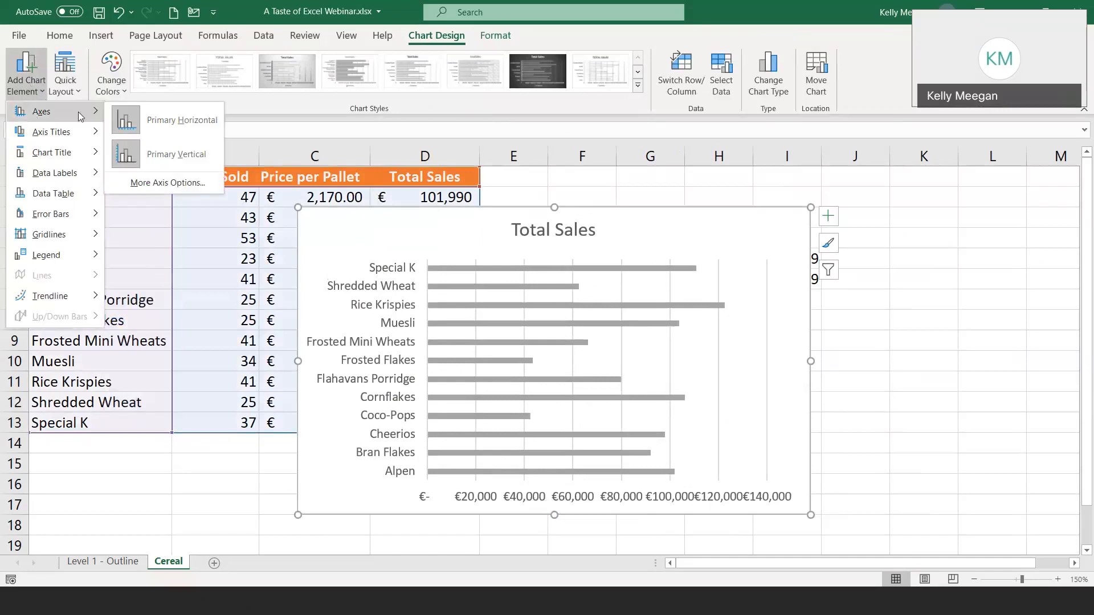
{"action": "left_click", "coordinate": [18, 87]}
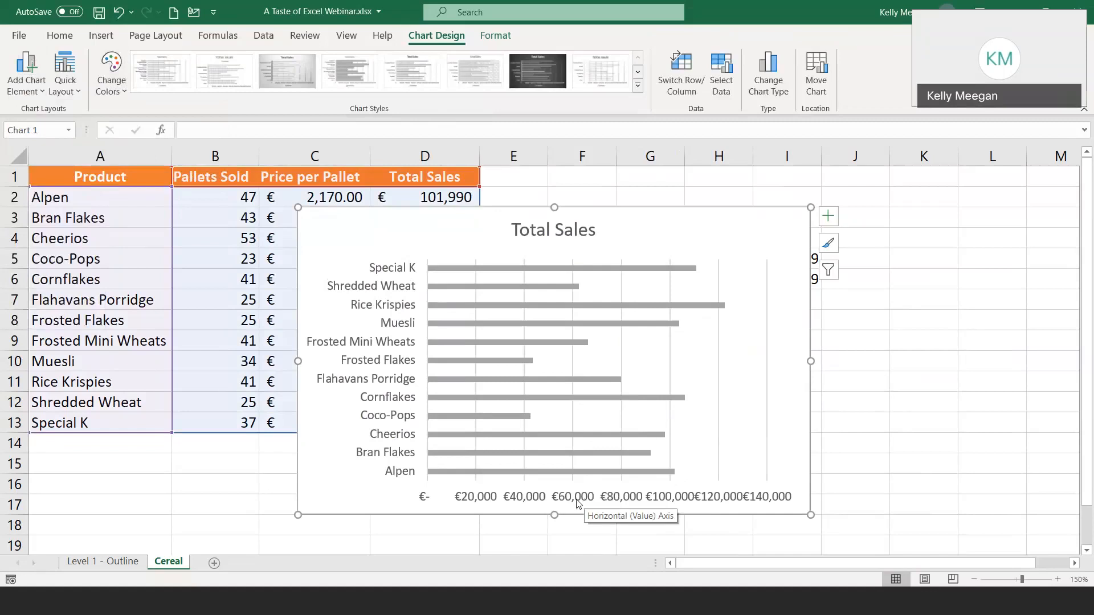
{"action": "left_click", "coordinate": [567, 501]}
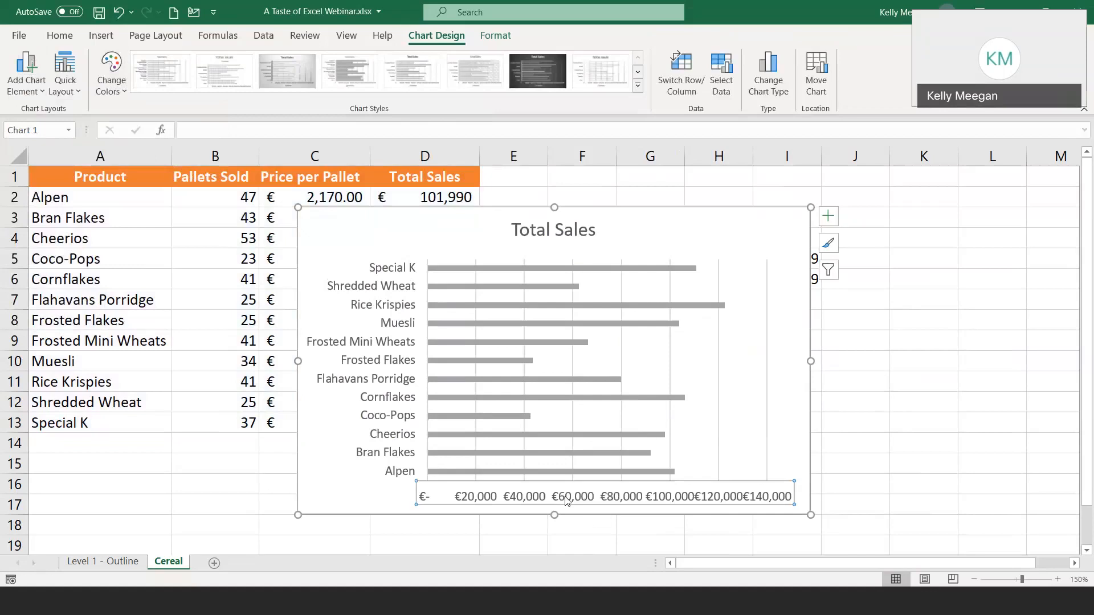
{"action": "key", "text": "Delete"}
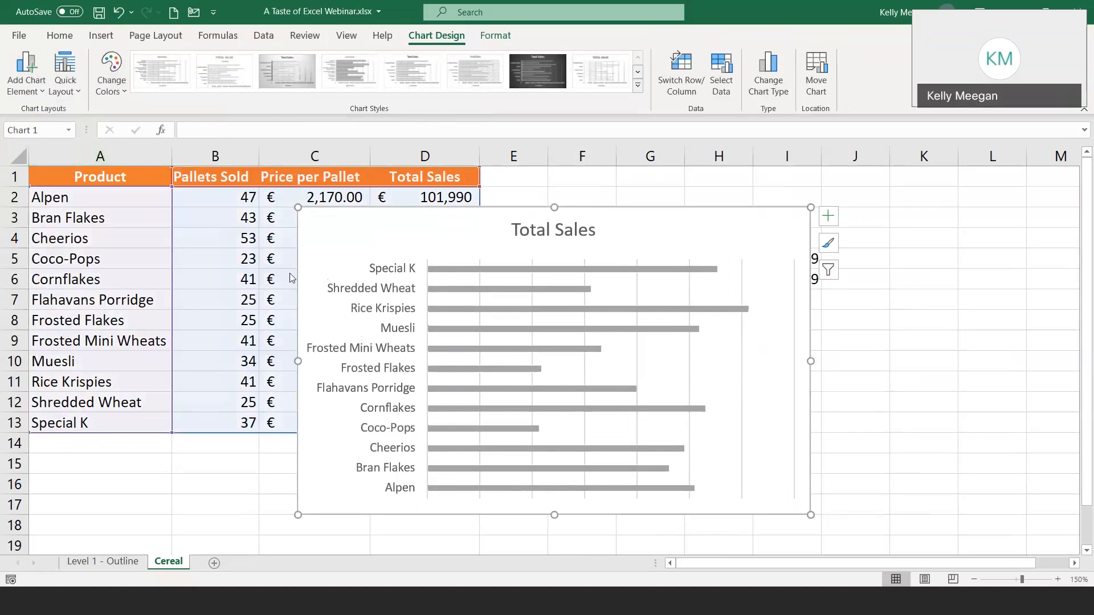
- Delete the major gridlines of the horizontal value axis from the bar chart
{"action": "mouse_move", "coordinate": [498, 433]}
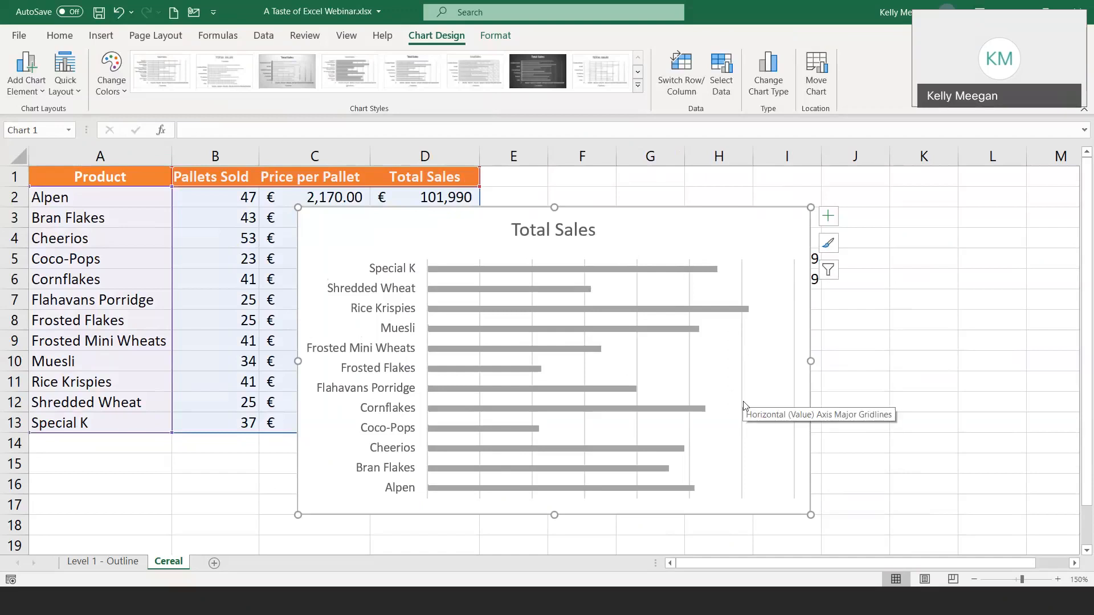
{"action": "left_click", "coordinate": [743, 360]}
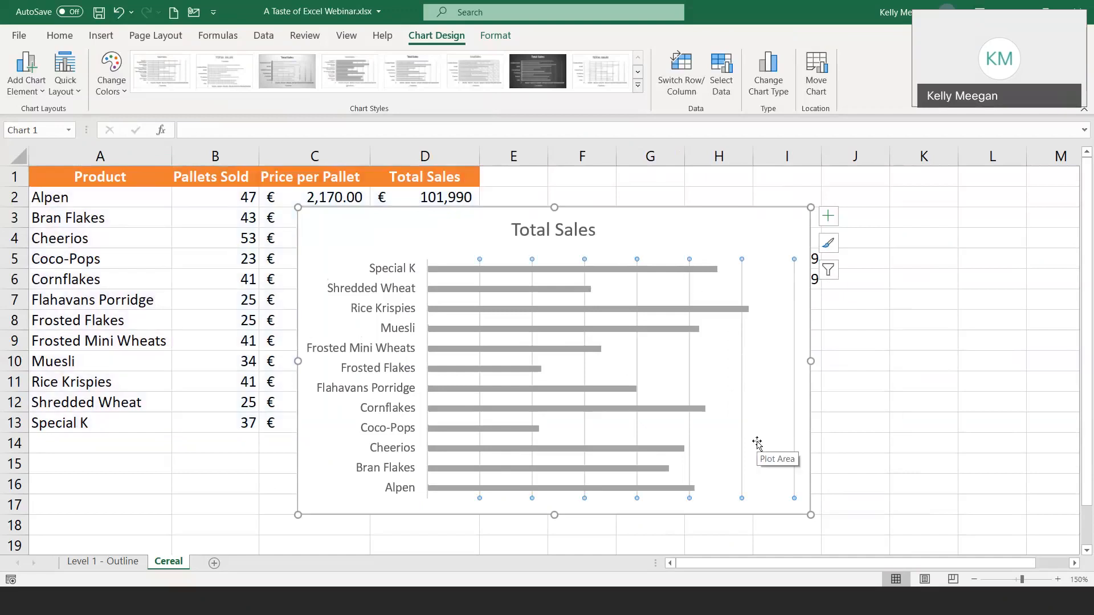
{"action": "key", "text": "Delete"}
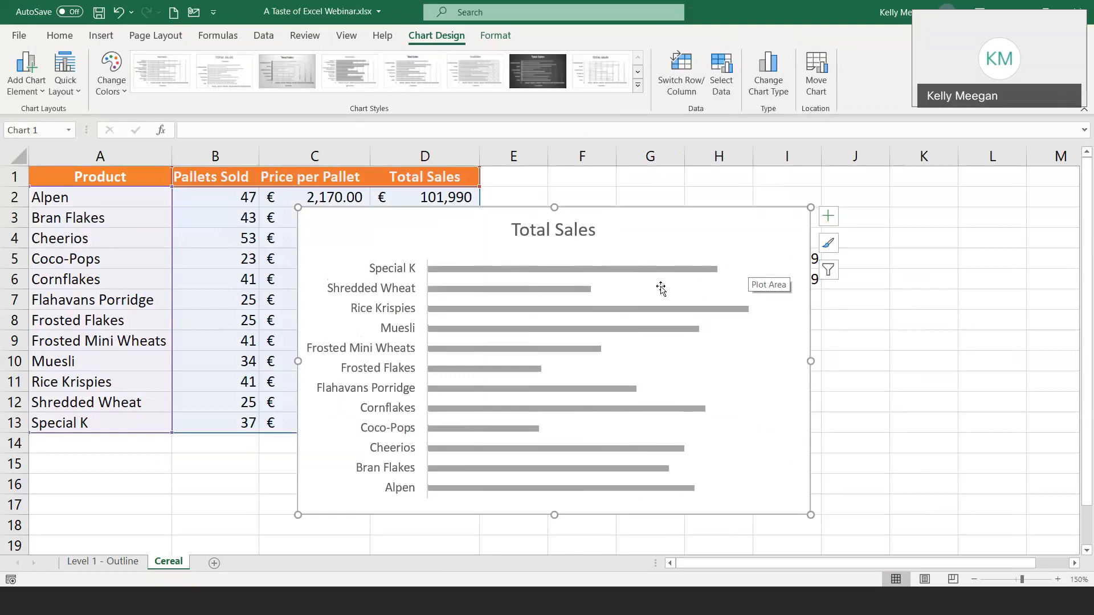
- Add data labels at the outside end of the bars in the Total Sales chart
{"action": "mouse_move", "coordinate": [645, 273]}
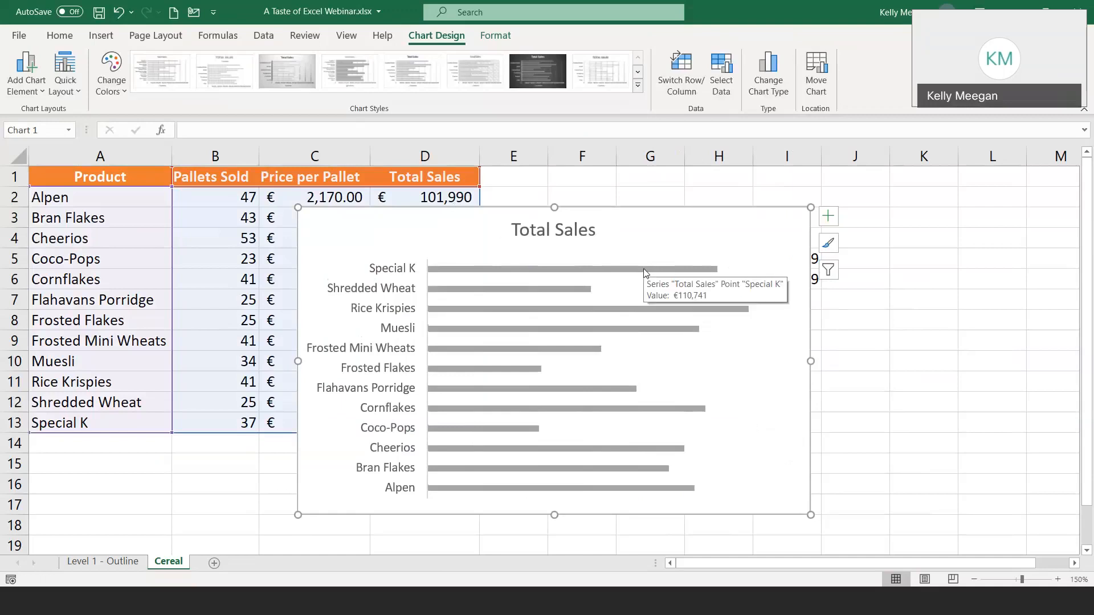
{"action": "left_click", "coordinate": [644, 272]}
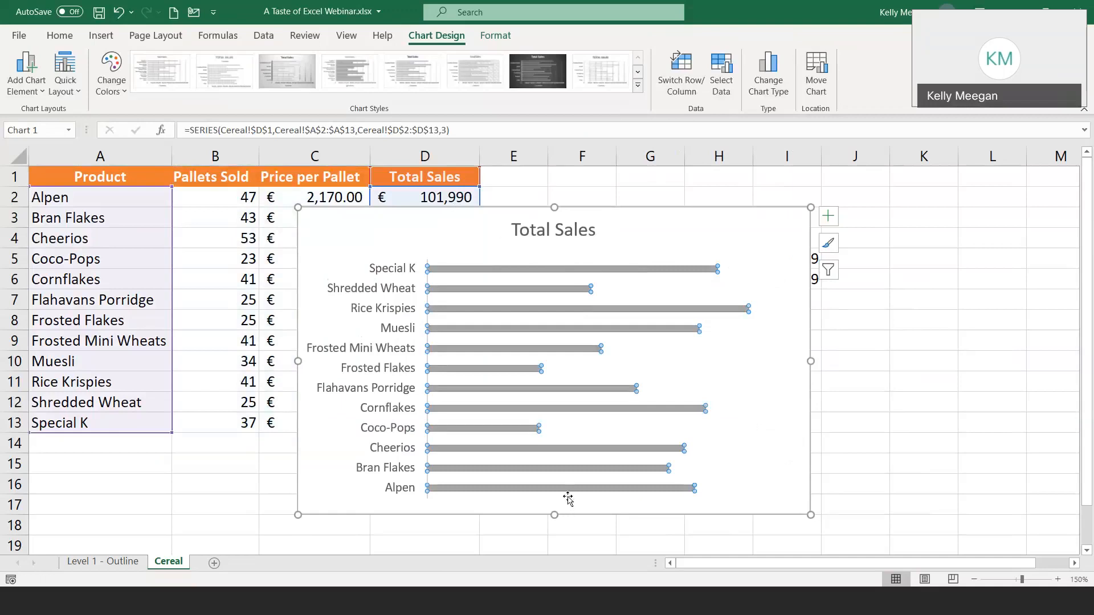
{"action": "mouse_move", "coordinate": [570, 489]}
{"action": "left_click", "coordinate": [22, 89]}
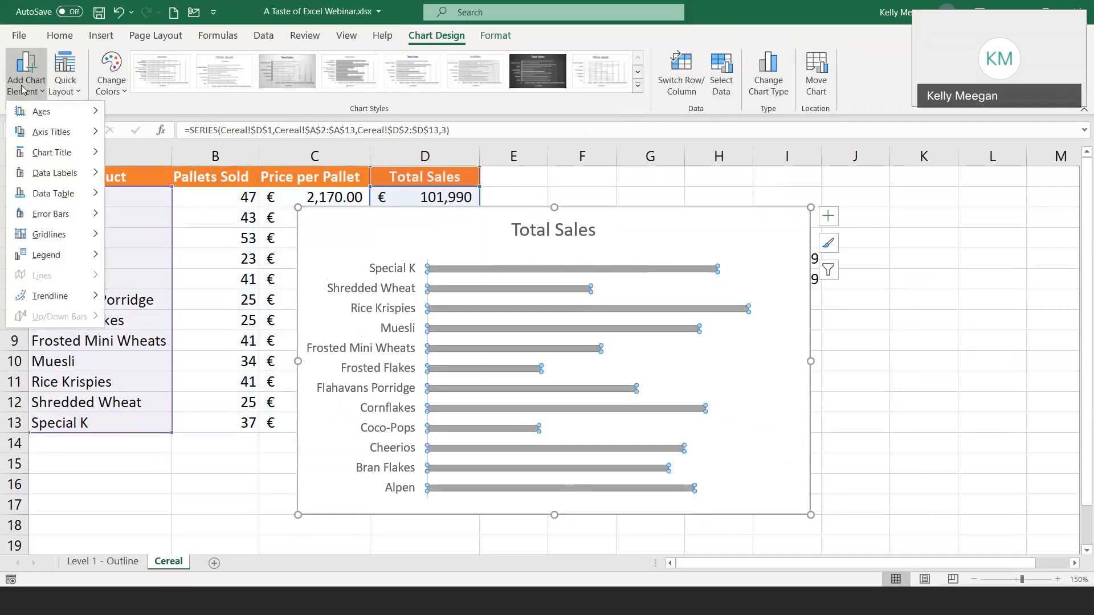
{"action": "mouse_move", "coordinate": [25, 175]}
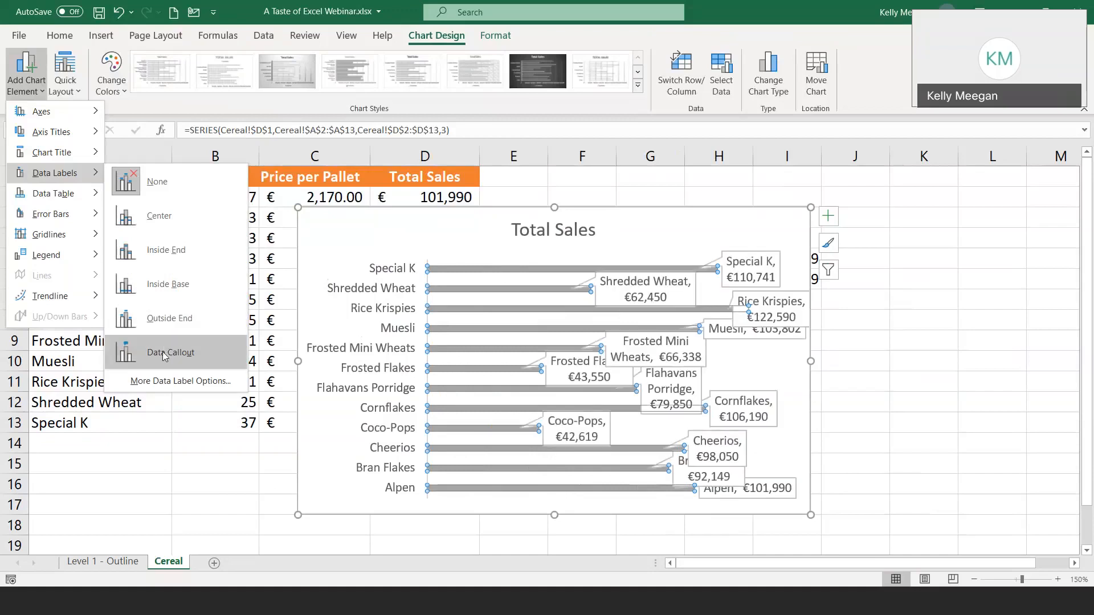
{"action": "left_click", "coordinate": [170, 318]}
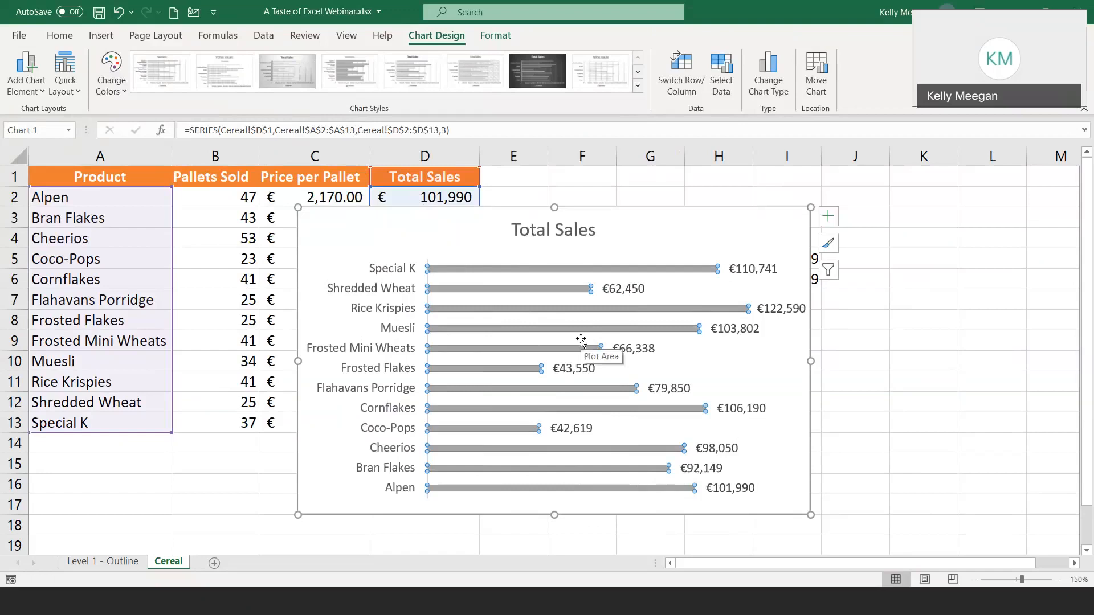
- Fill the bars of the Total Sales series with the orange theme color
{"action": "mouse_move", "coordinate": [532, 349]}
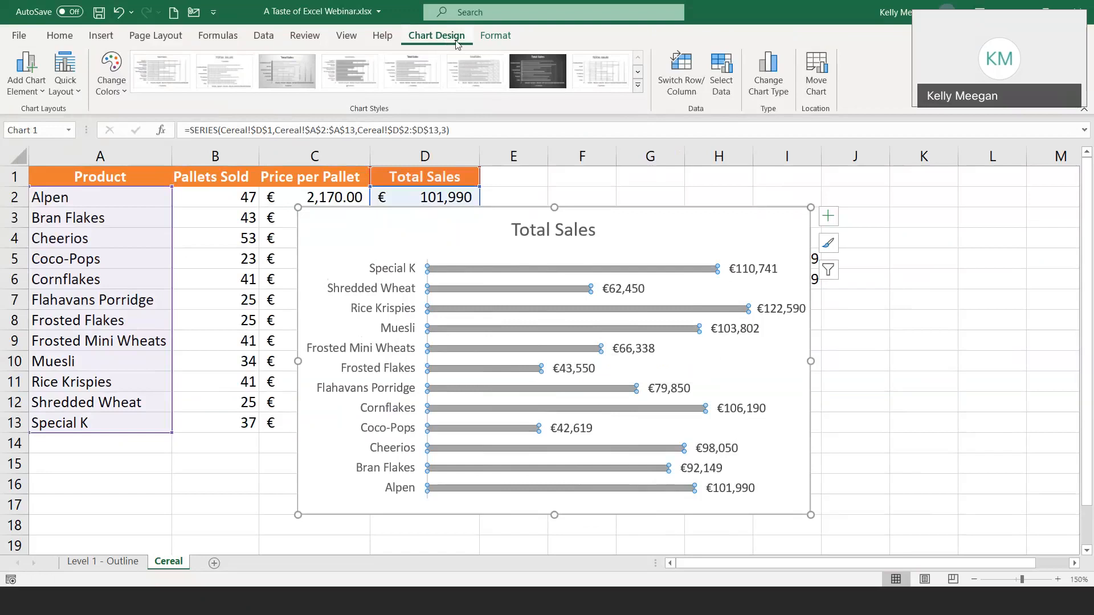
{"action": "left_click", "coordinate": [497, 39]}
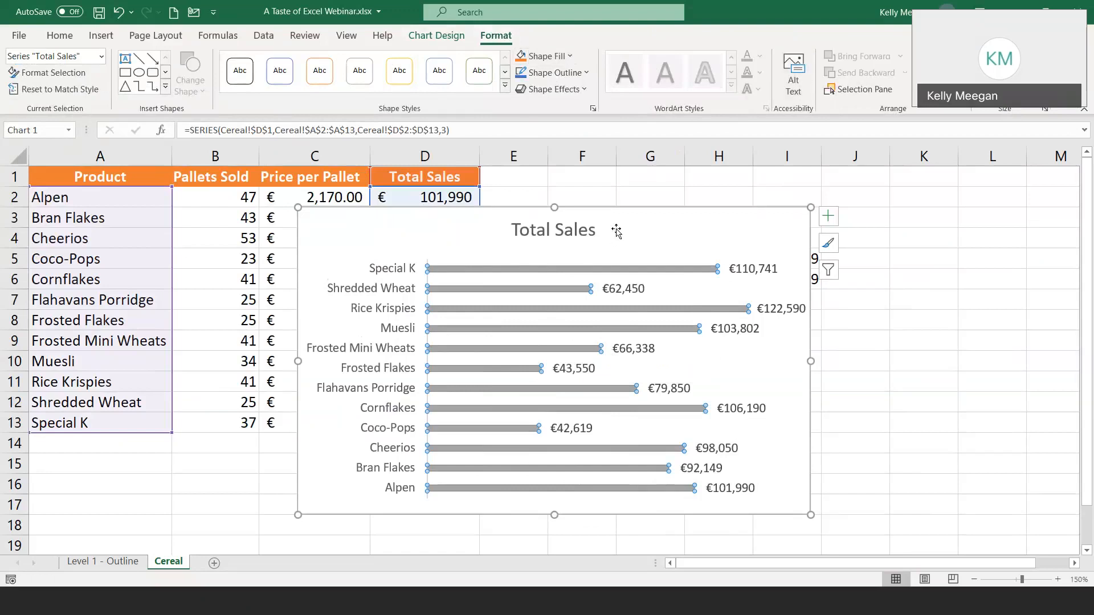
{"action": "left_click", "coordinate": [569, 56]}
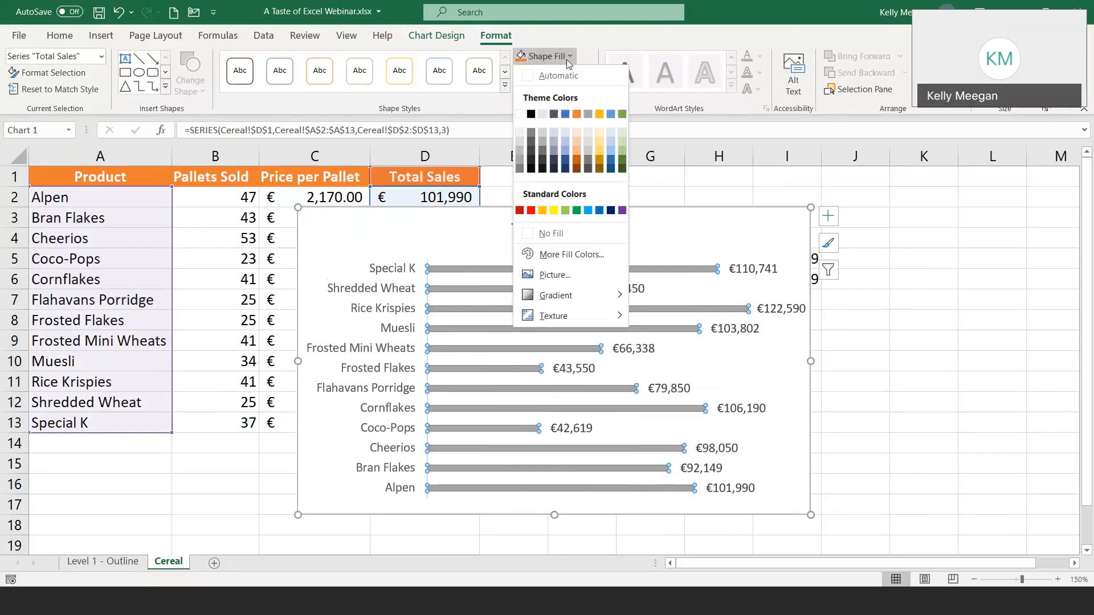
{"action": "left_click", "coordinate": [578, 115]}
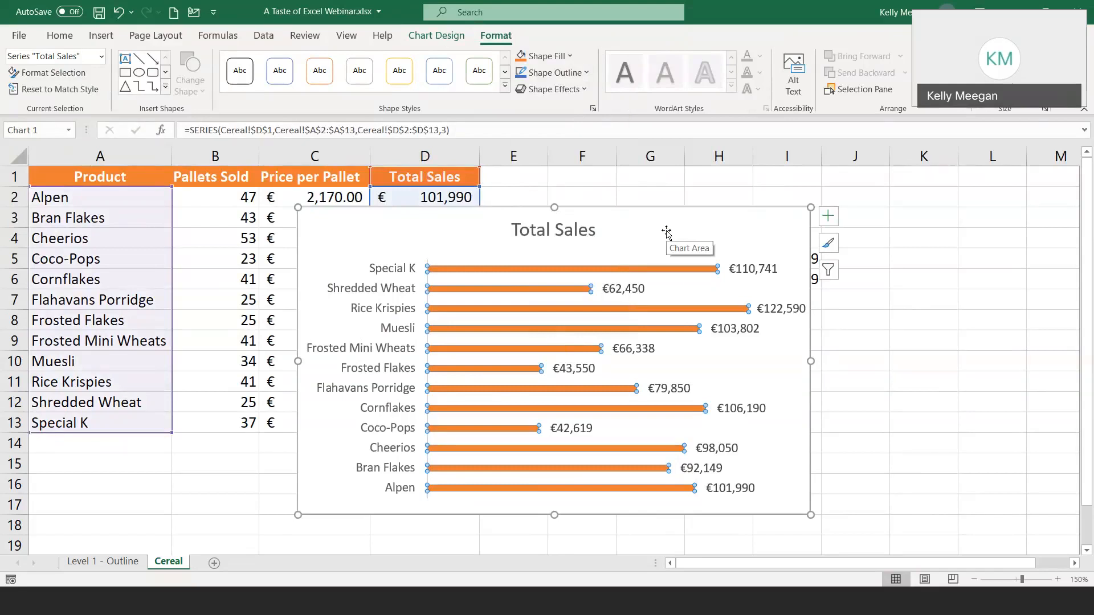
- Set the chart's vertical product axis to show its categories in reverse order
{"action": "left_click", "coordinate": [385, 335]}
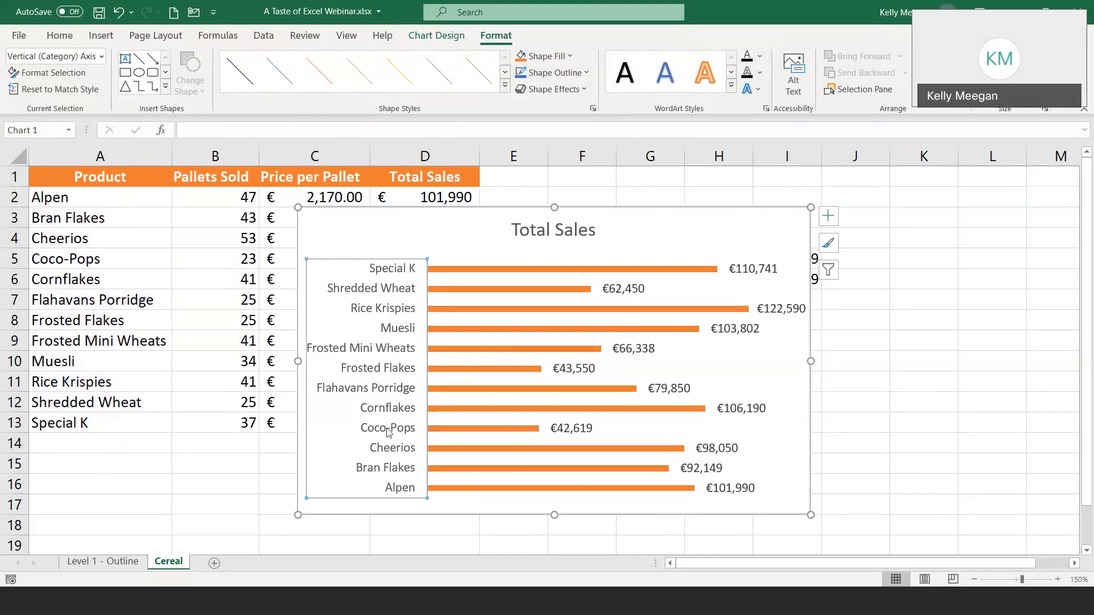
{"action": "double_click", "coordinate": [366, 317]}
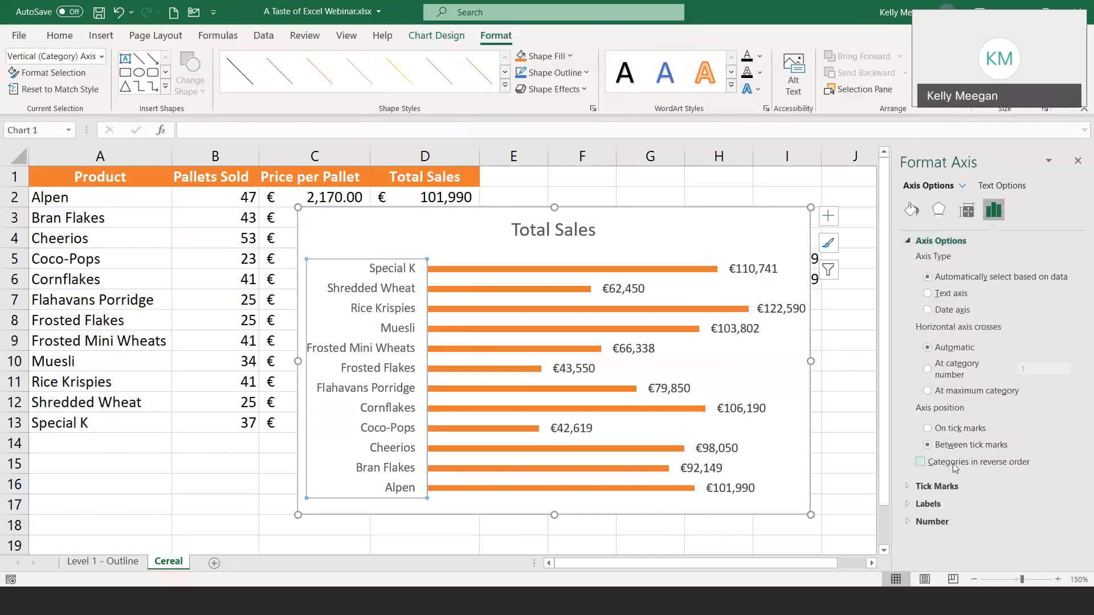
{"action": "left_click", "coordinate": [919, 462]}
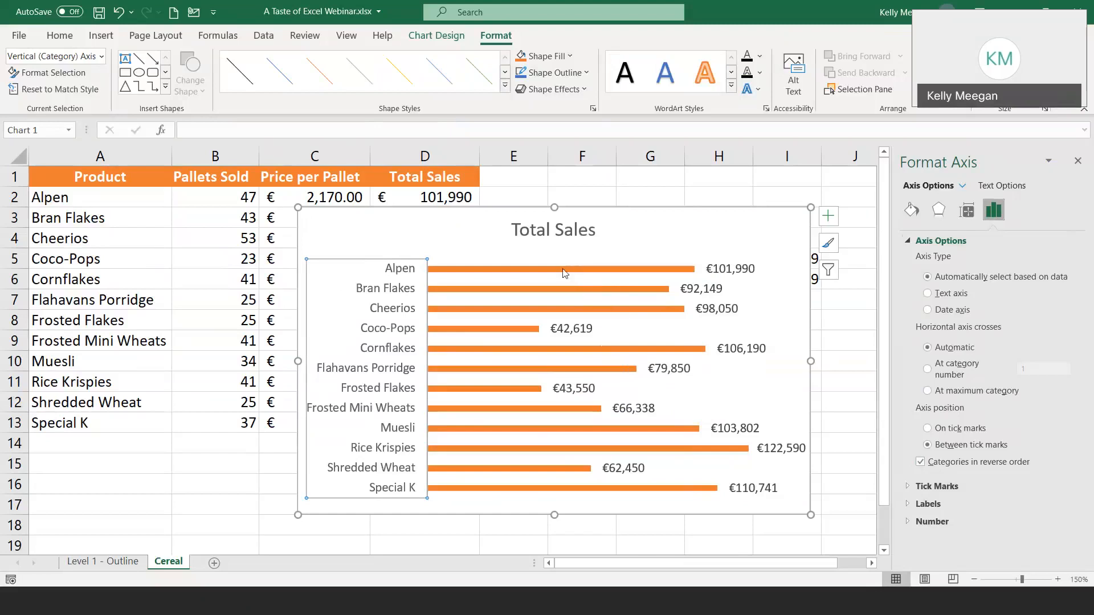
- Thicken the Total Sales bars by setting the series gap width to 86%, and leave the chart formatting
{"action": "mouse_move", "coordinate": [565, 273]}
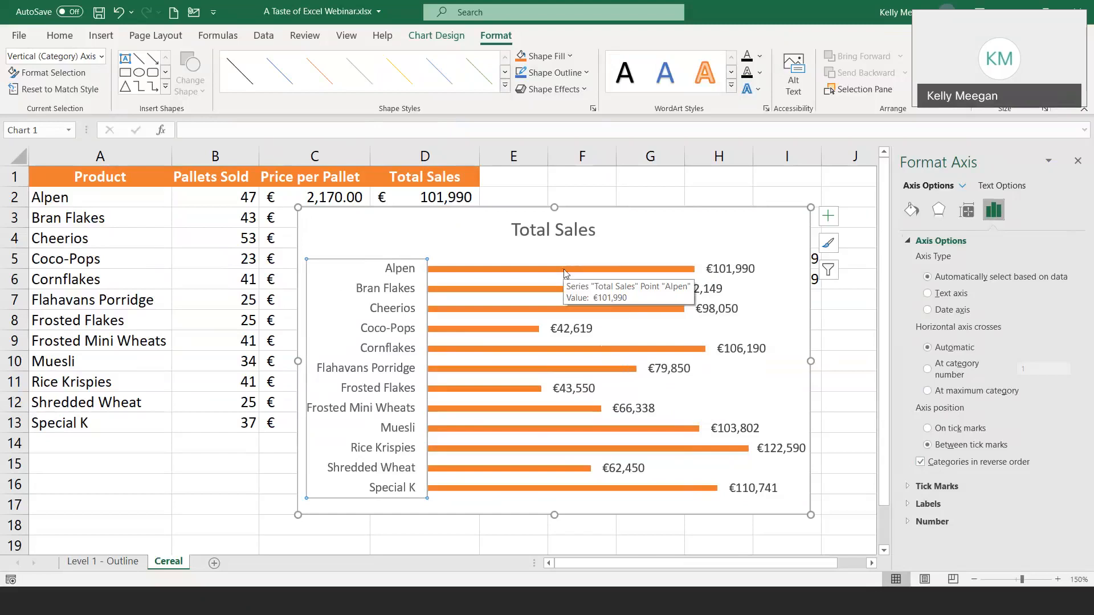
{"action": "left_click", "coordinate": [564, 273]}
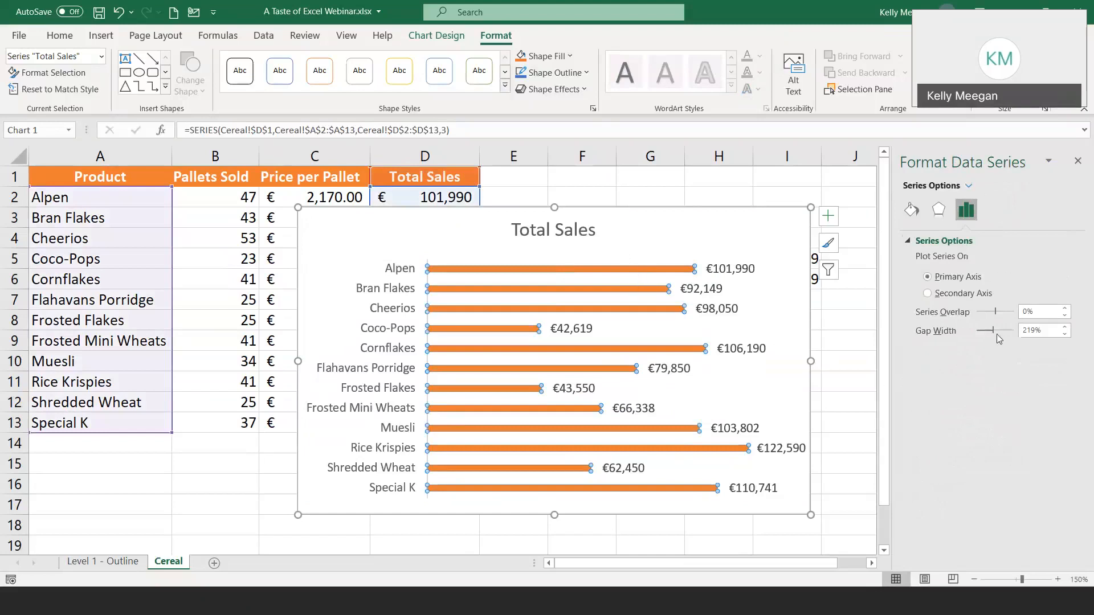
{"action": "left_click_drag", "start_coordinate": [993, 332], "coordinate": [987, 335]}
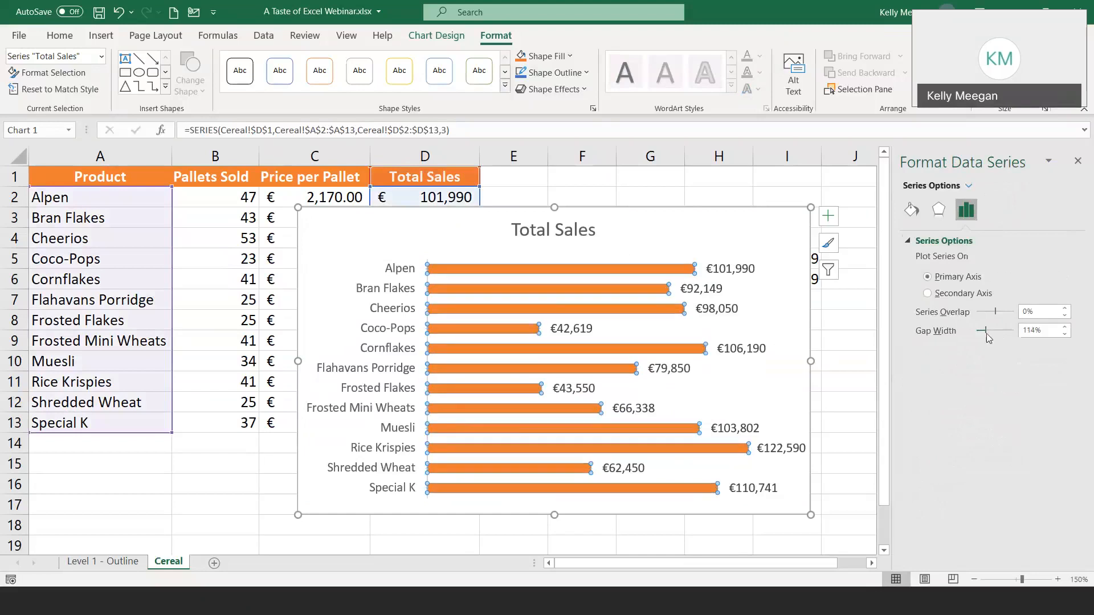
{"action": "left_click_drag", "start_coordinate": [987, 332], "coordinate": [984, 332]}
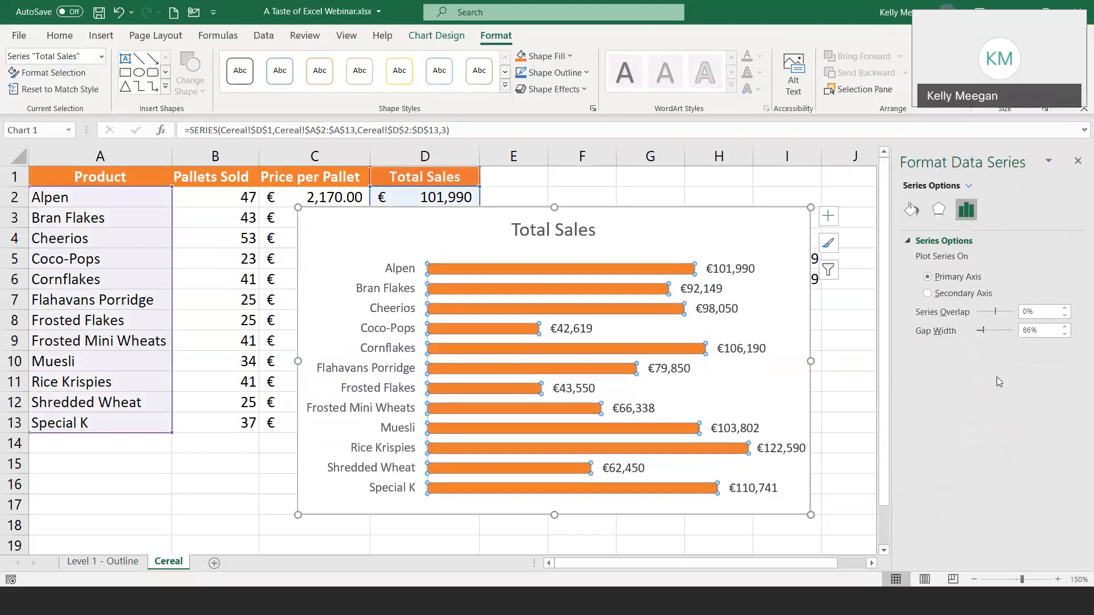
{"action": "left_click", "coordinate": [1078, 161]}
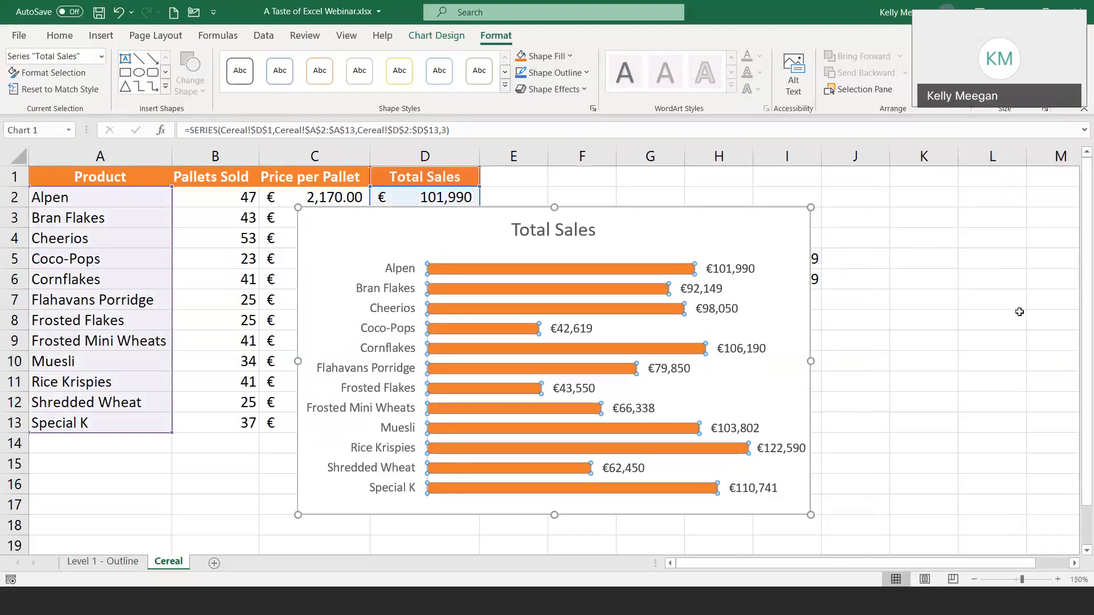
{"action": "left_click", "coordinate": [942, 349]}
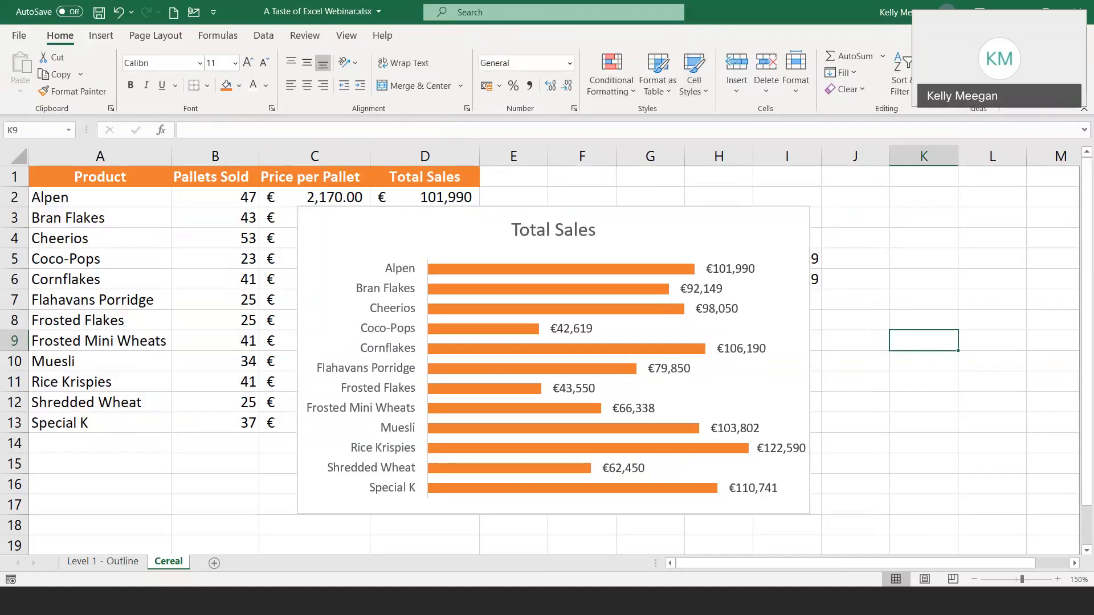
{"action": "left_click", "coordinate": [623, 16]}
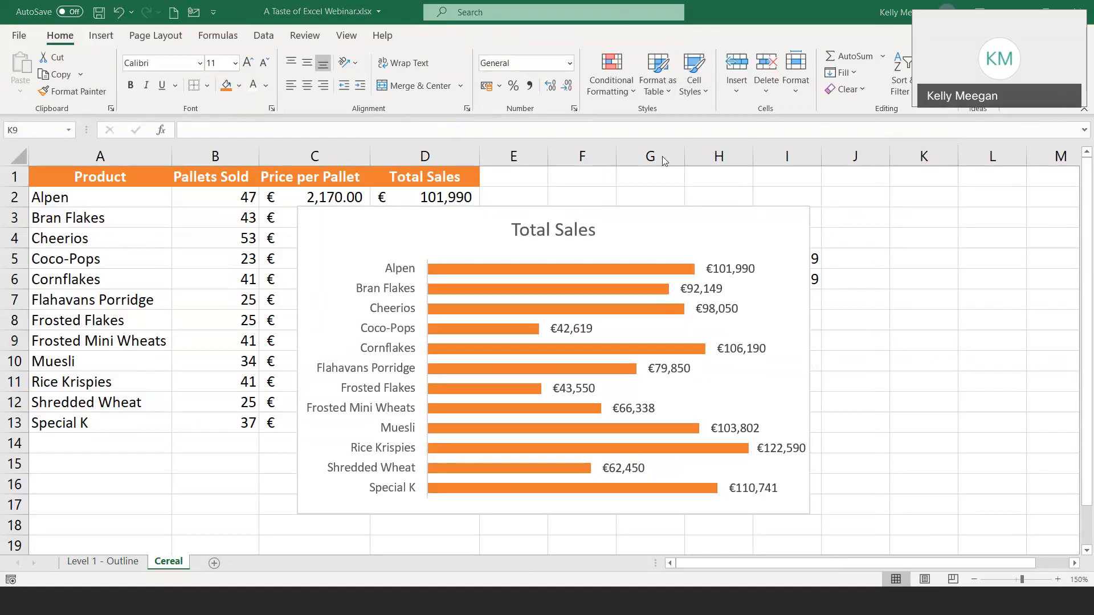